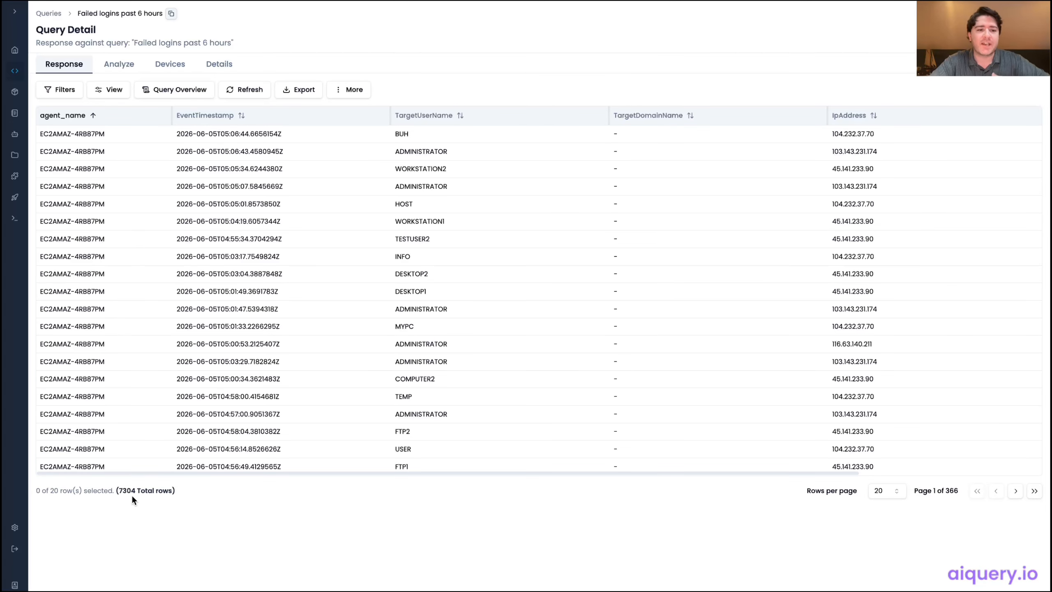
Open the analysis view for the failed logins response and execute the SQL for IP addresses seen on multiple devices
drag(114, 492, 209, 490)
click(210, 490)
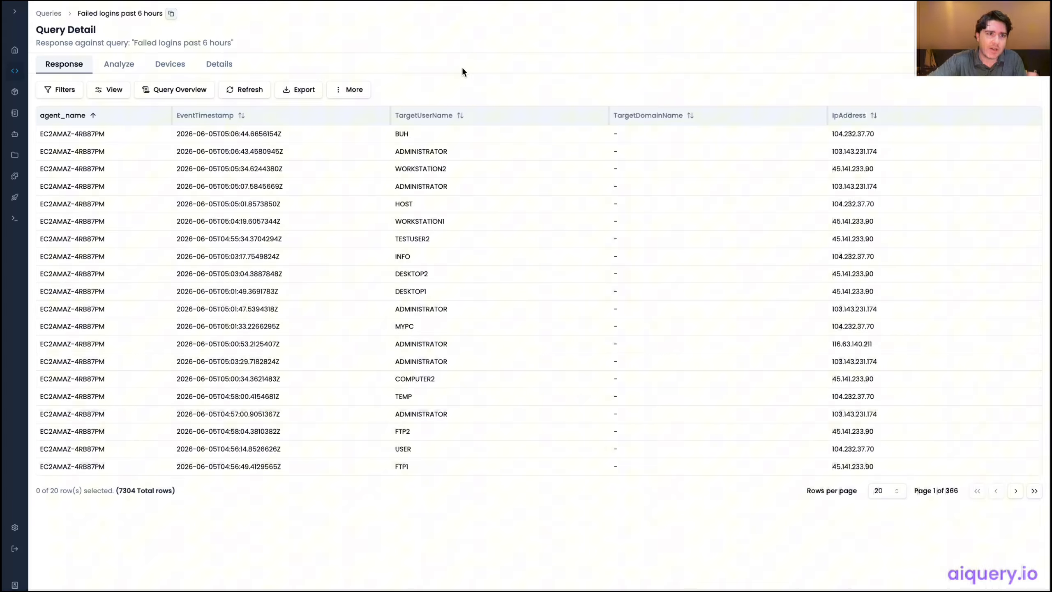
click(111, 64)
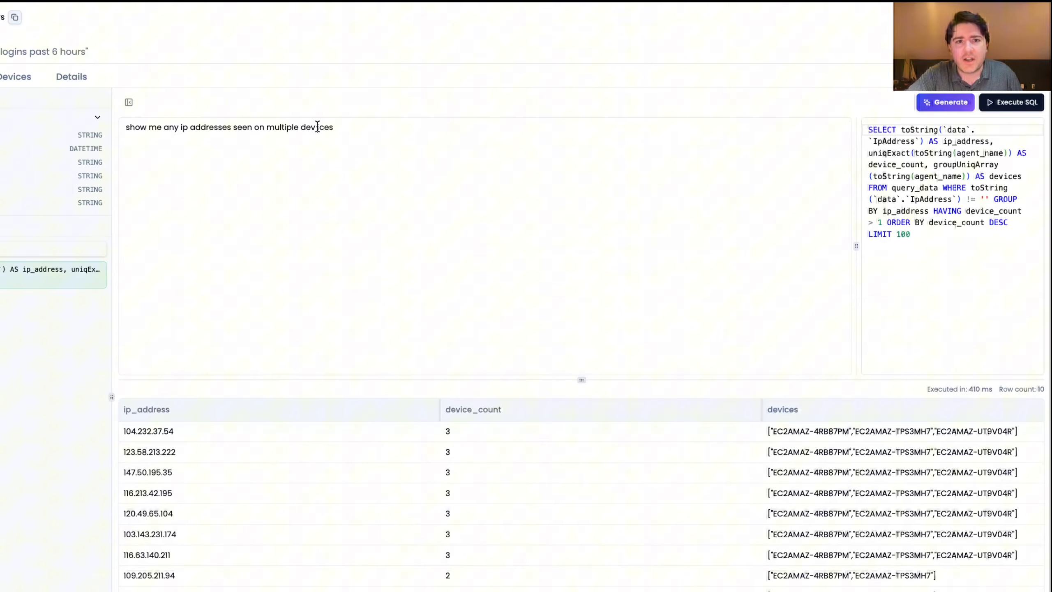
click(317, 126)
click(994, 107)
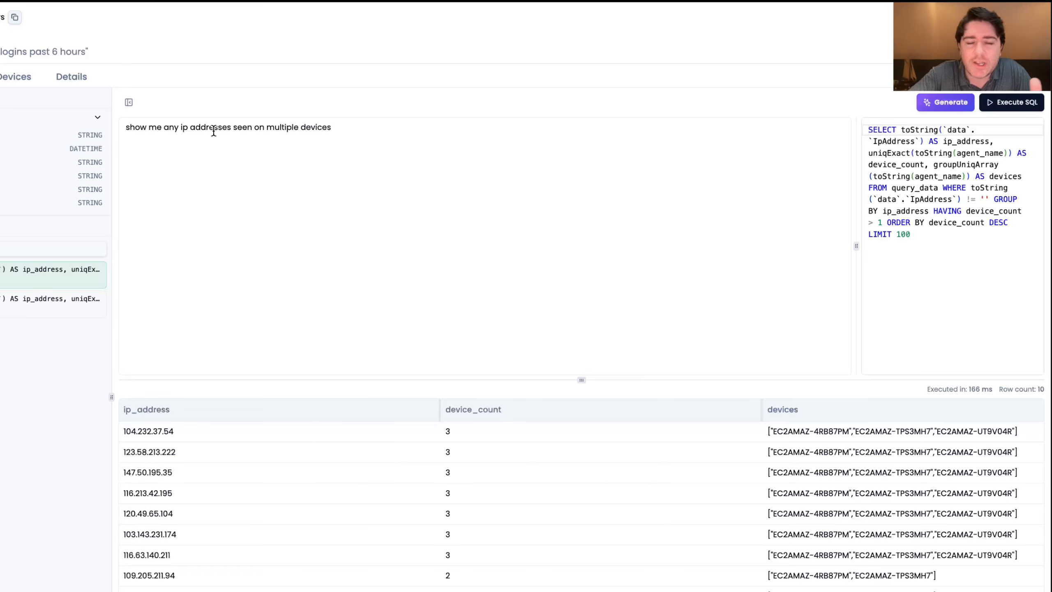
Review the multiple-devices prompt and examine the returned IP addresses with their device counts and device lists
double_click(196, 126)
triple_click(196, 126)
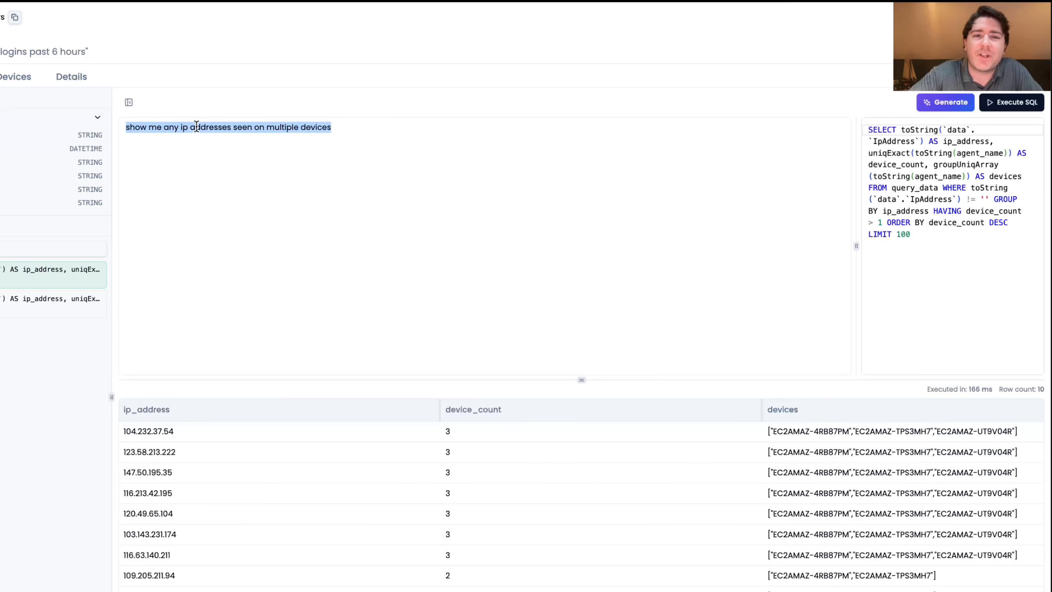
click(332, 164)
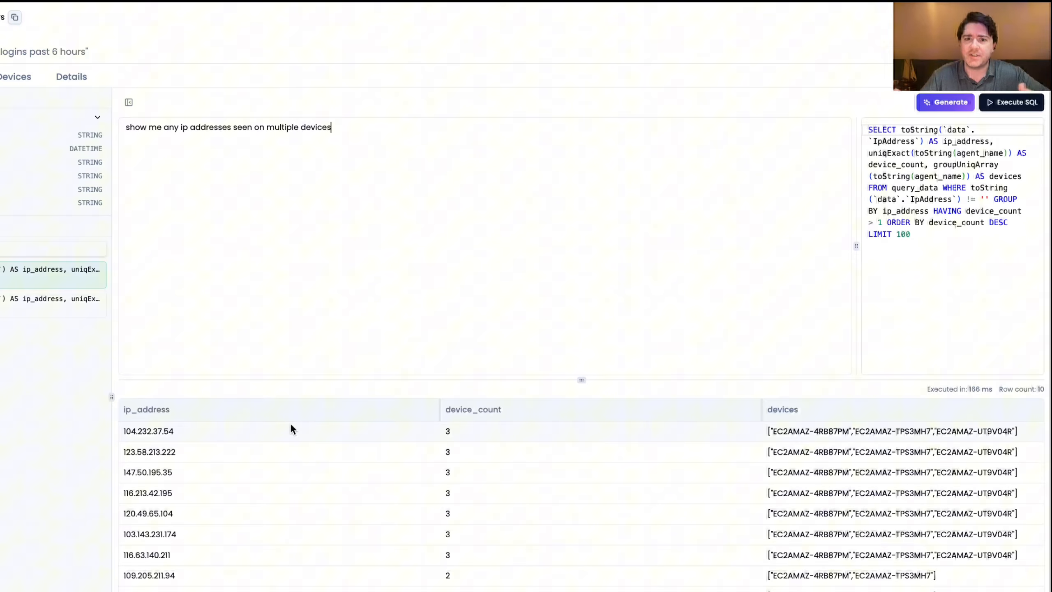
drag(489, 423, 143, 432)
drag(469, 449, 113, 450)
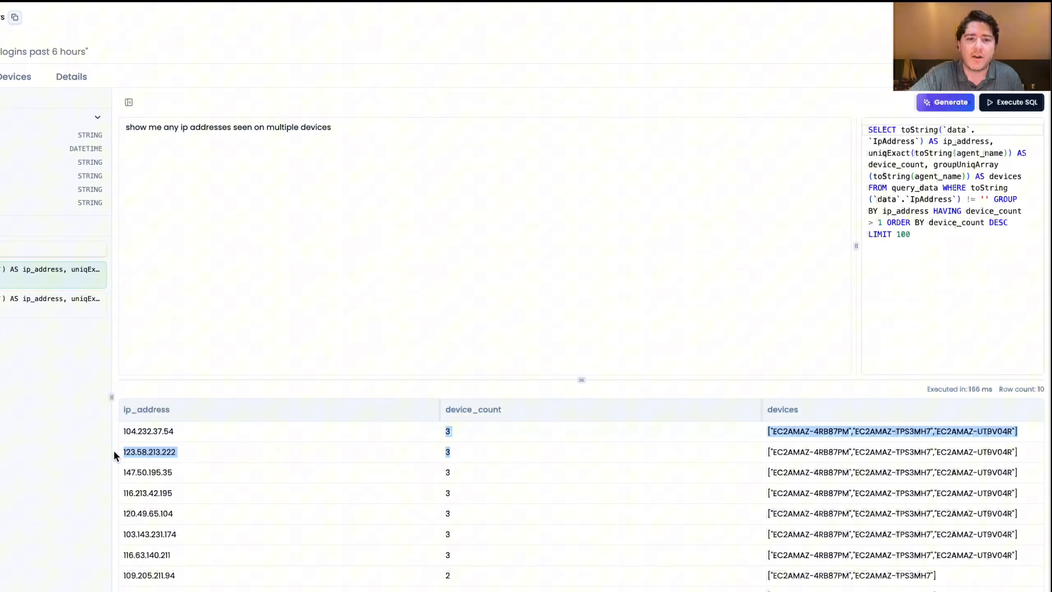
drag(474, 469, 122, 473)
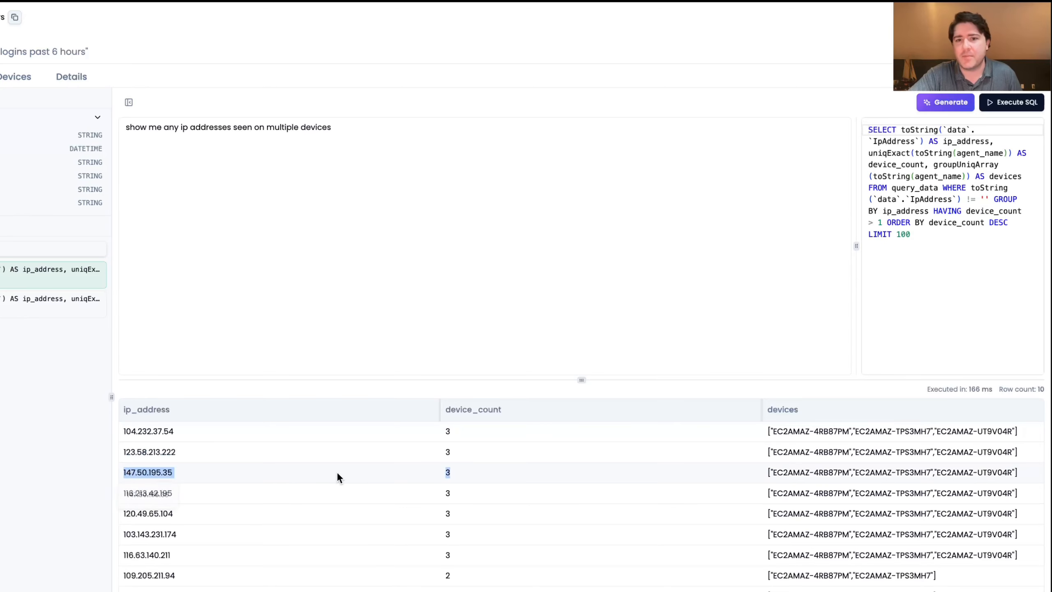
click(423, 467)
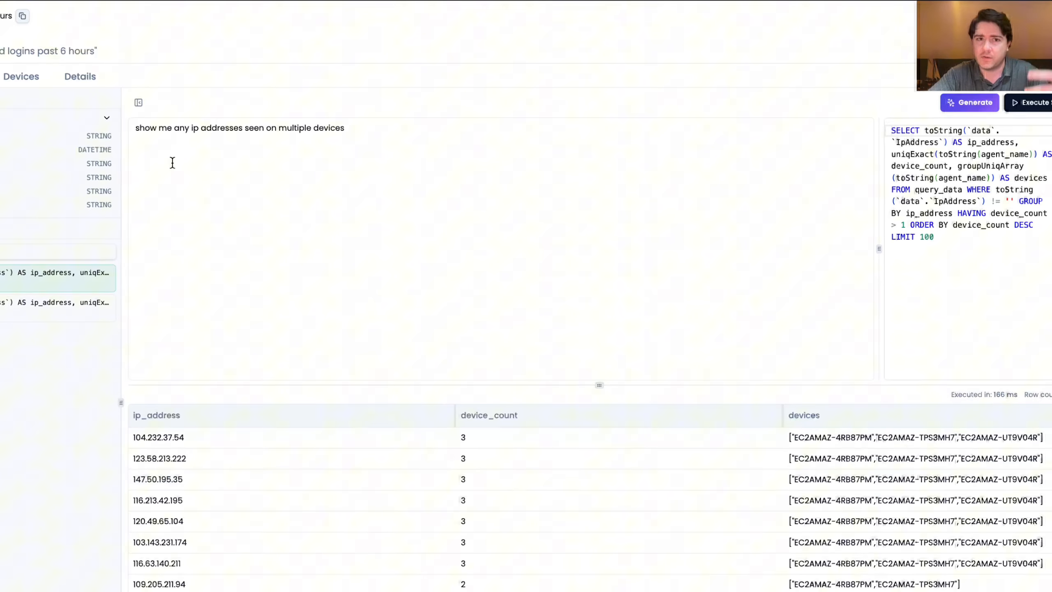
Replace the prompt with "show me any patterns or trends in the failed logins", then generate and execute its SQL
key(ctrl+a)
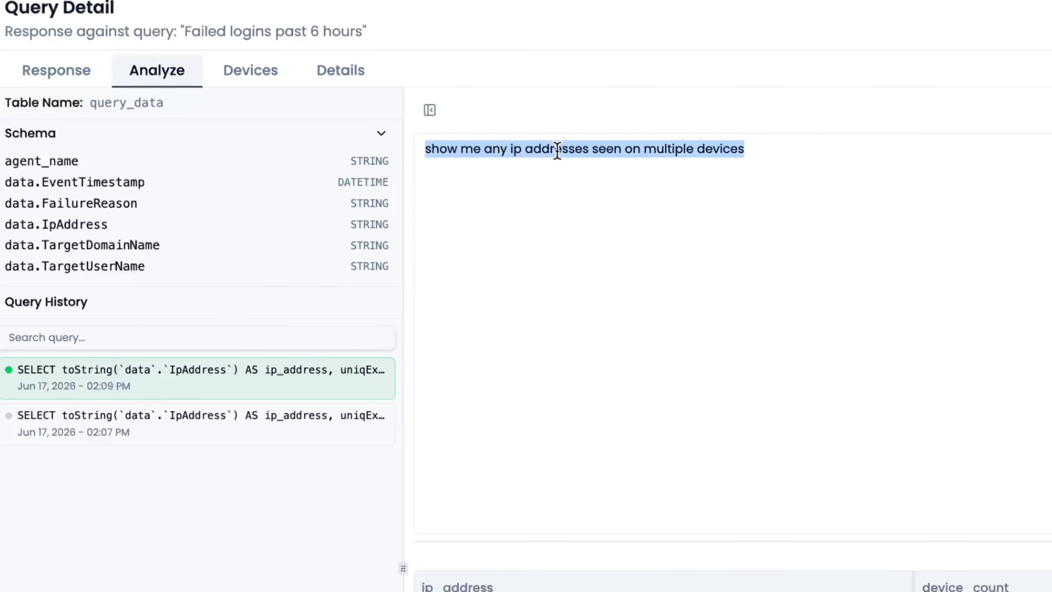
key(BackSpace)
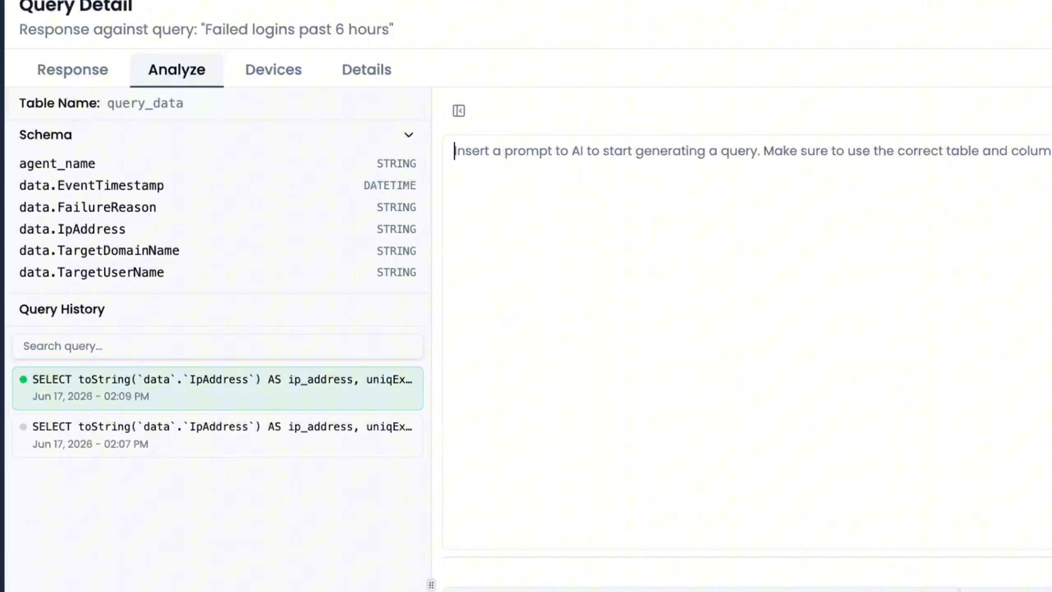
text(show me any pa)
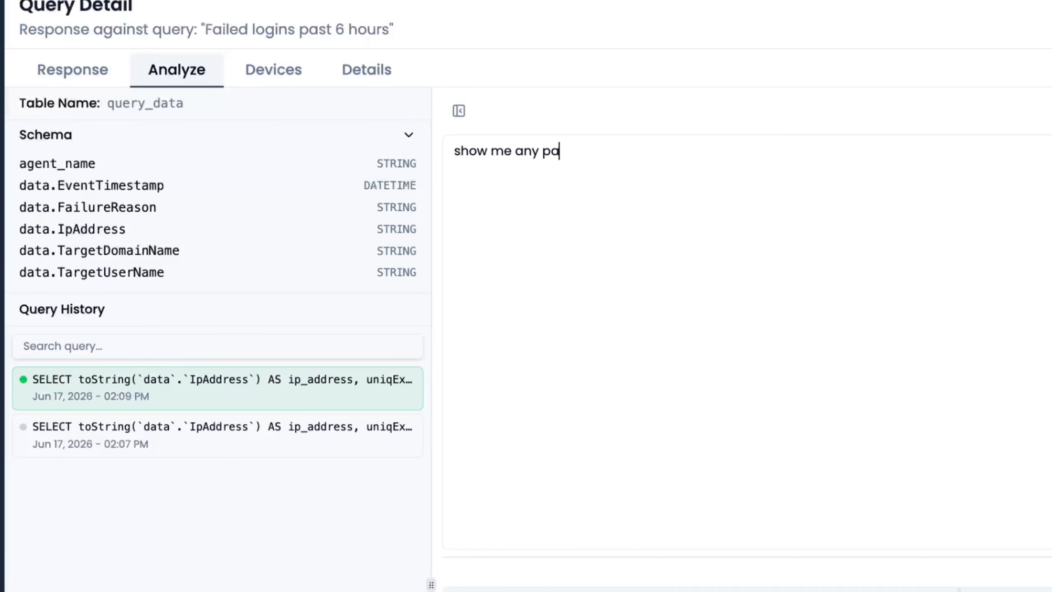
text(tterns or trends in the fo)
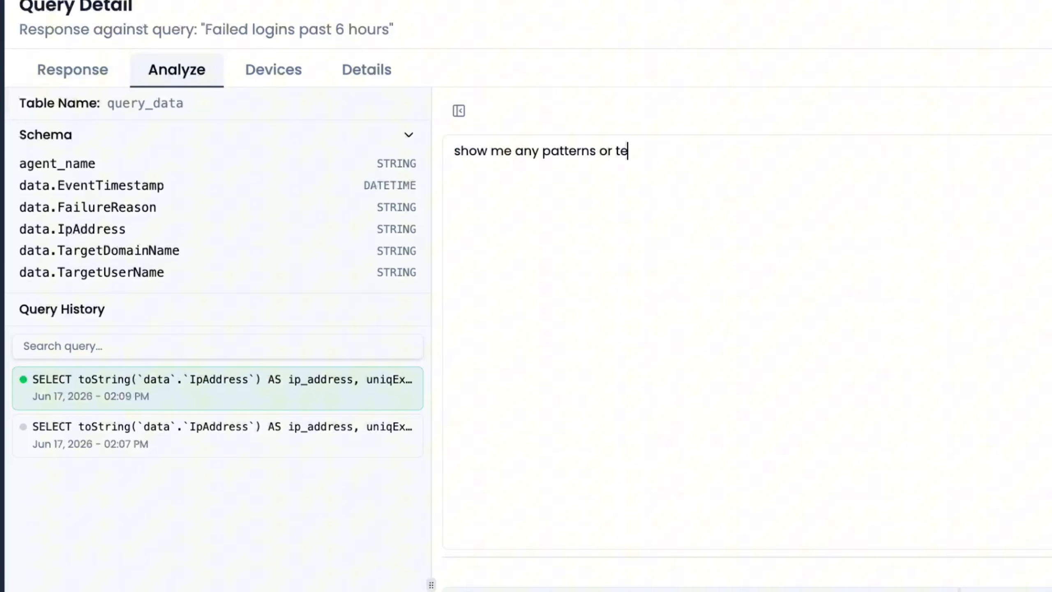
text(iled logins)
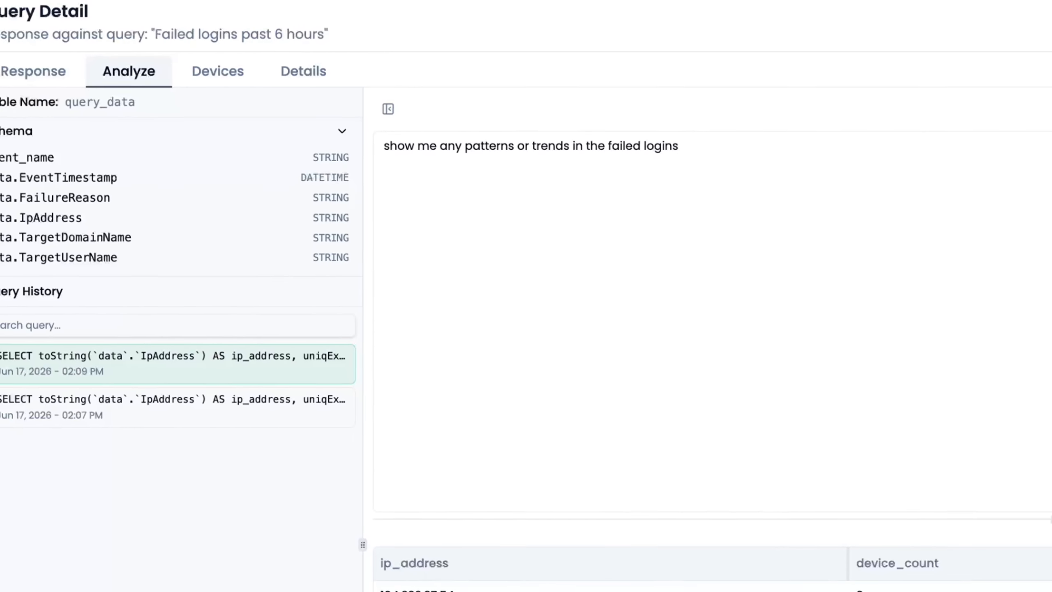
click(948, 106)
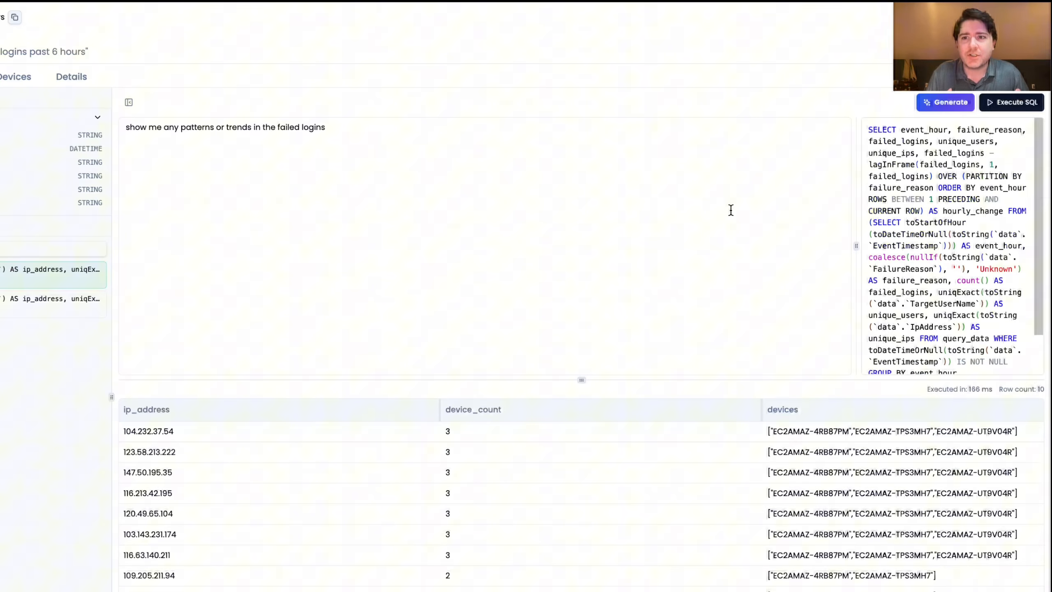
click(1013, 102)
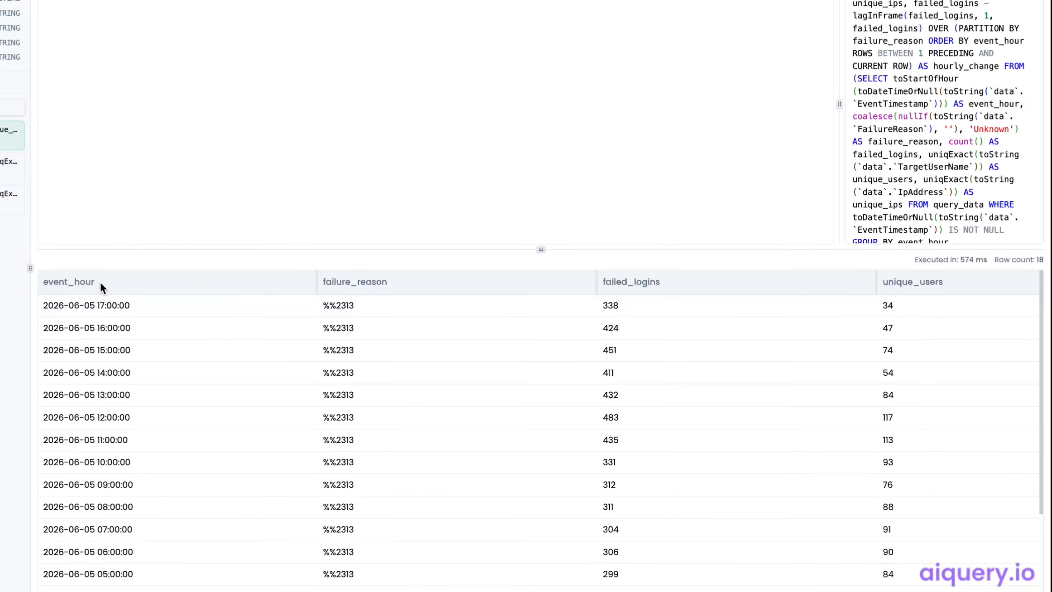
Examine the hourly failed login results across event hour, failure reason, failed logins, unique users, unique IPs and hourly change
scroll(85, 431, down, 2)
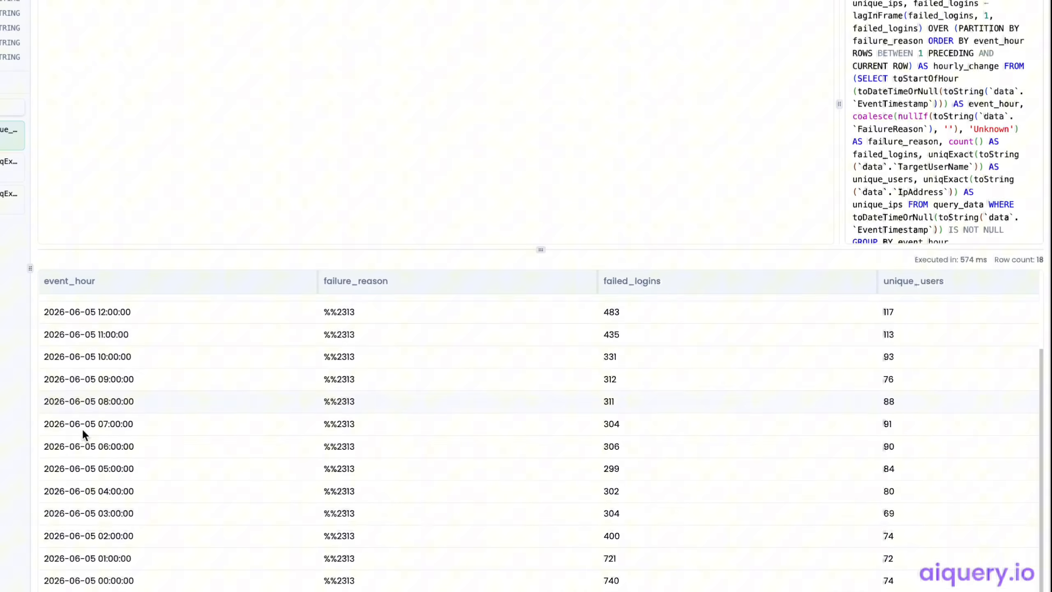
scroll(87, 493, down, 1)
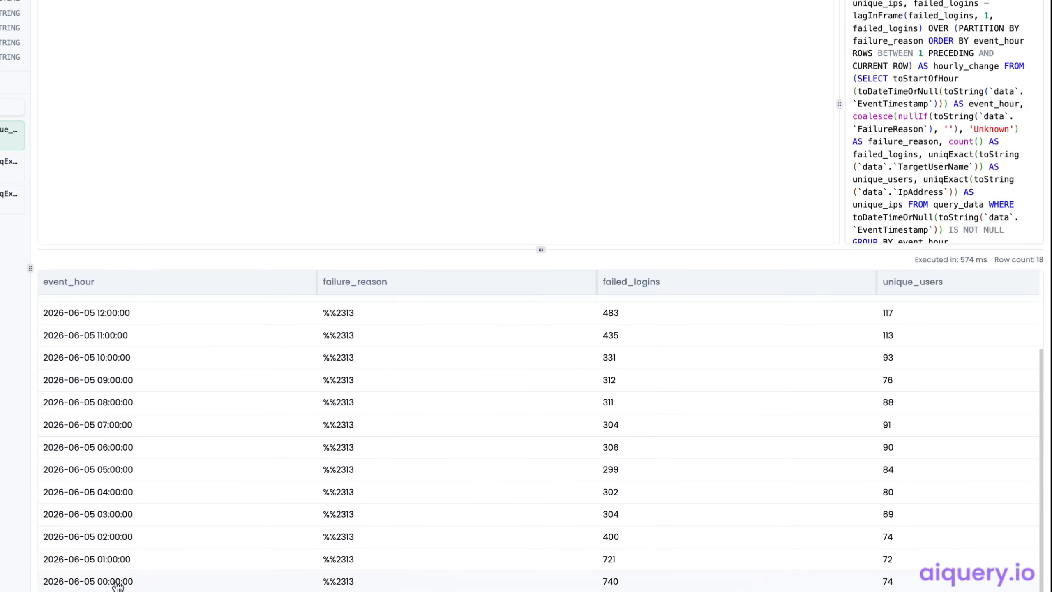
scroll(116, 427, up, 3)
scroll(305, 367, right, 4)
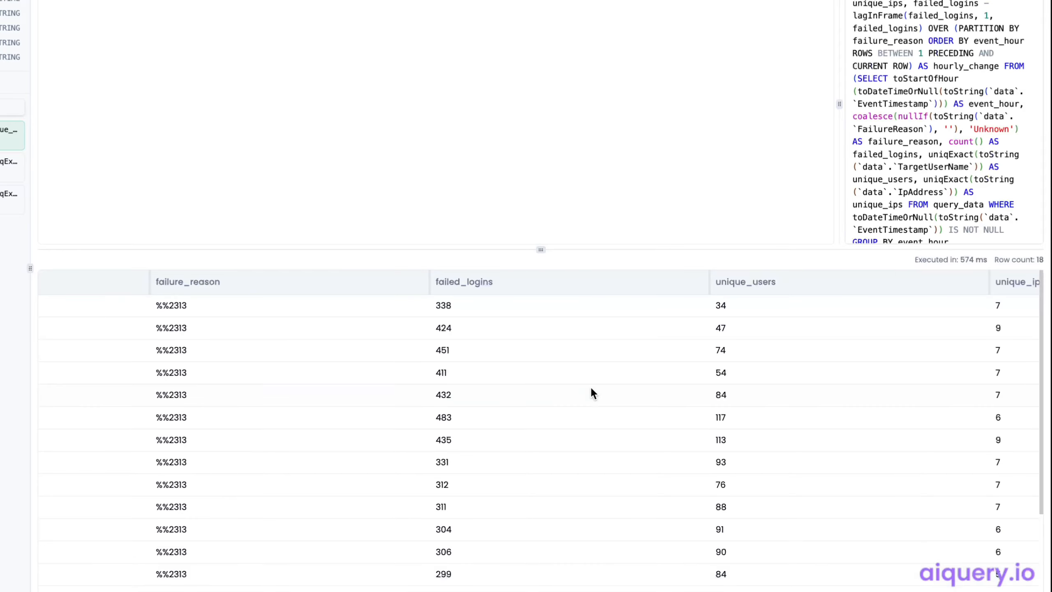
scroll(590, 386, down, 3)
scroll(678, 364, right, 3)
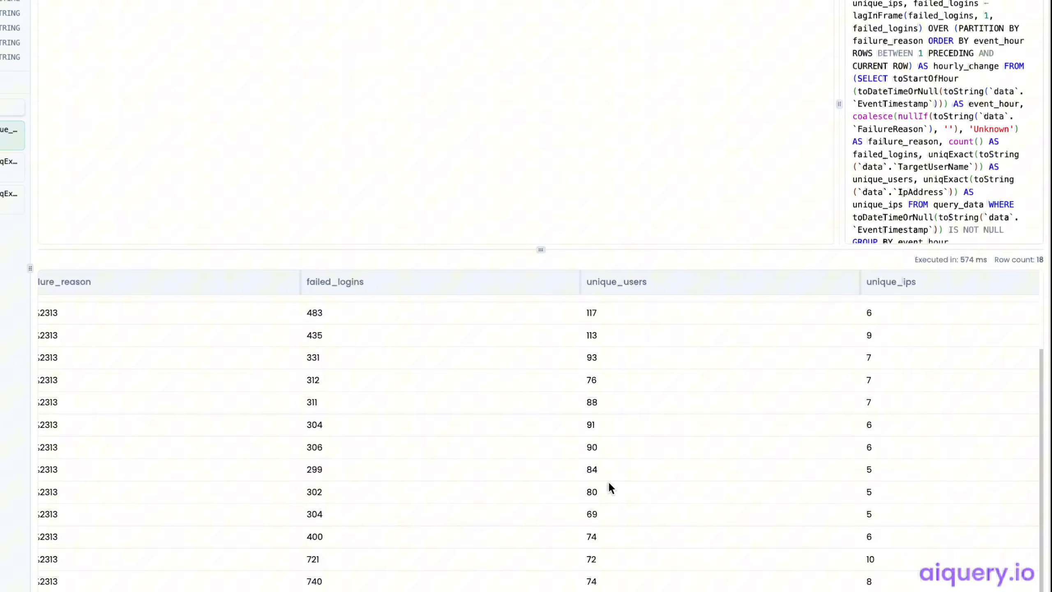
scroll(607, 510, up, 3)
scroll(799, 352, right, 4)
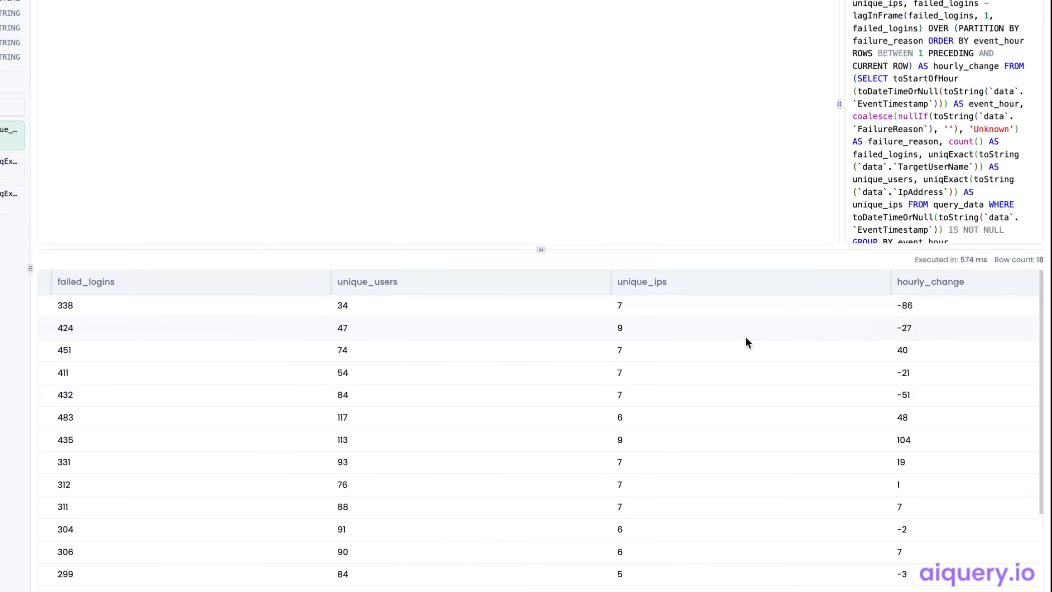
scroll(744, 335, down, 2)
scroll(745, 334, up, 2)
scroll(868, 299, right, 3)
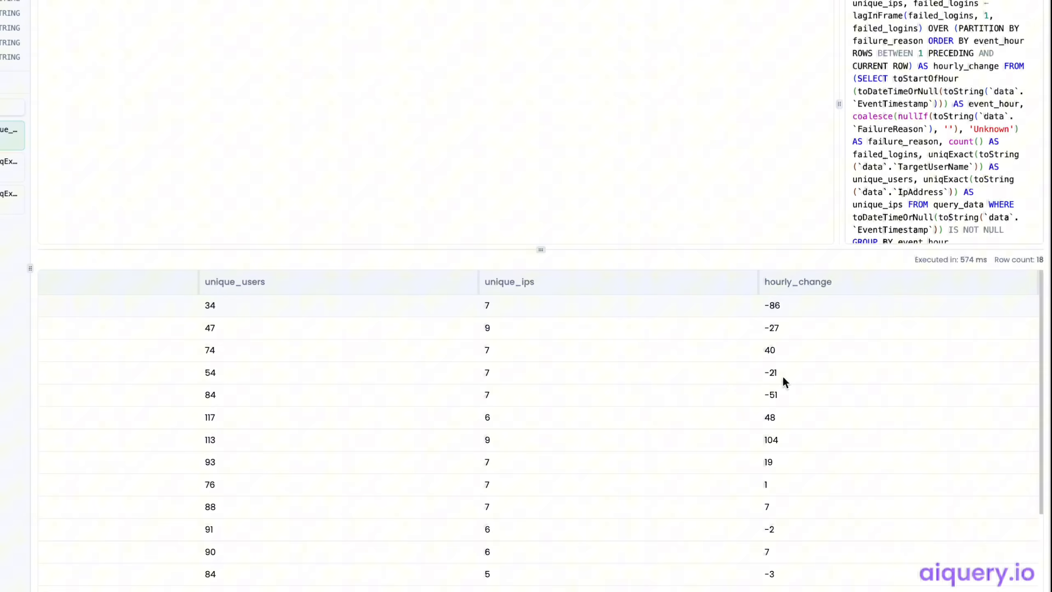
scroll(777, 418, down, 5)
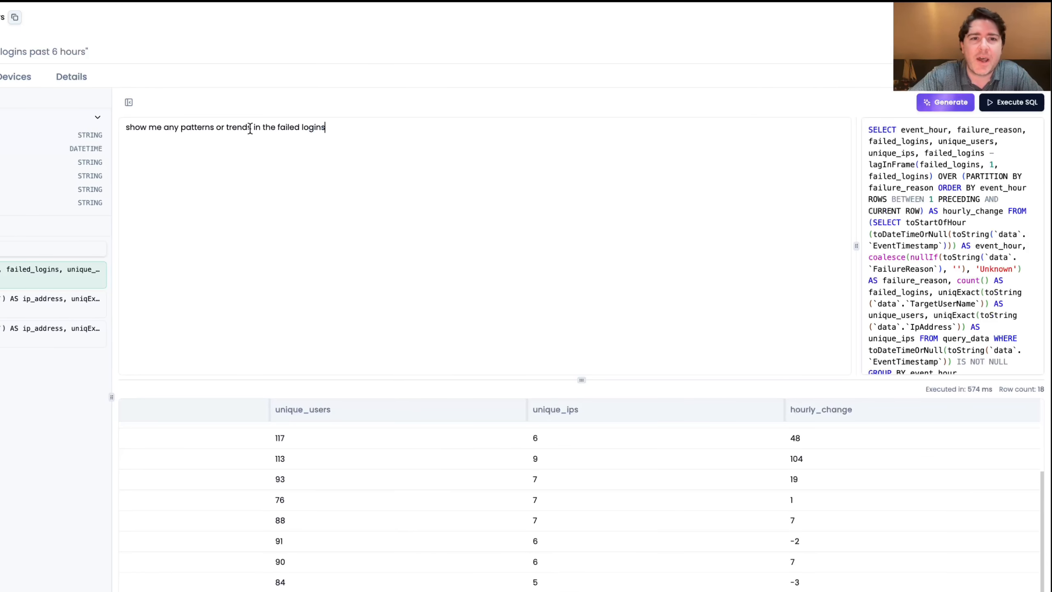
Change the prompt to "show me any patterns or trends in the usernames of failed logins", then generate and execute its SQL
click(275, 129)
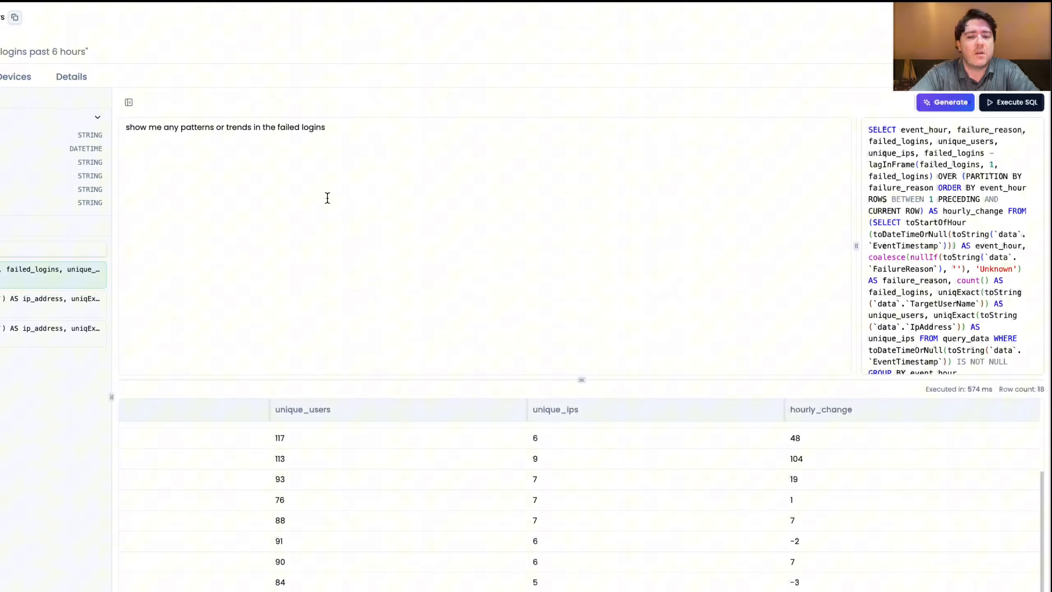
text(usernames)
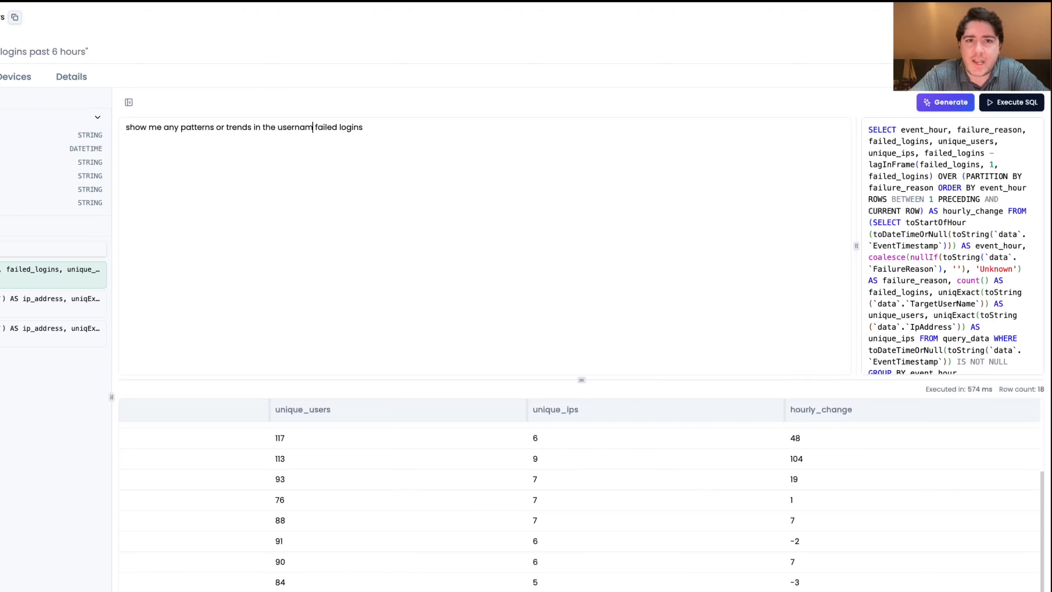
text( of)
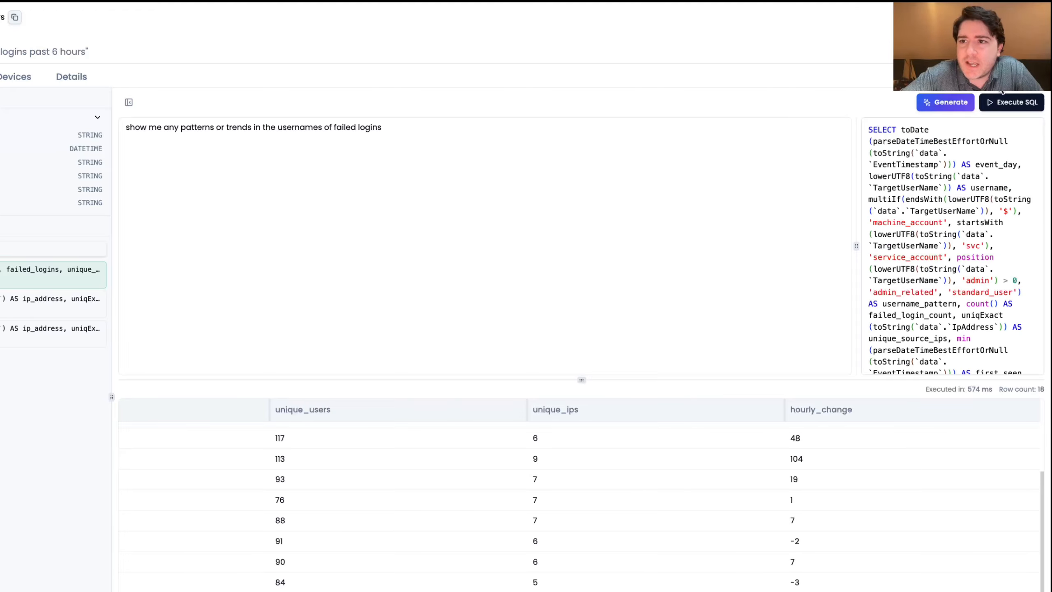
click(1013, 102)
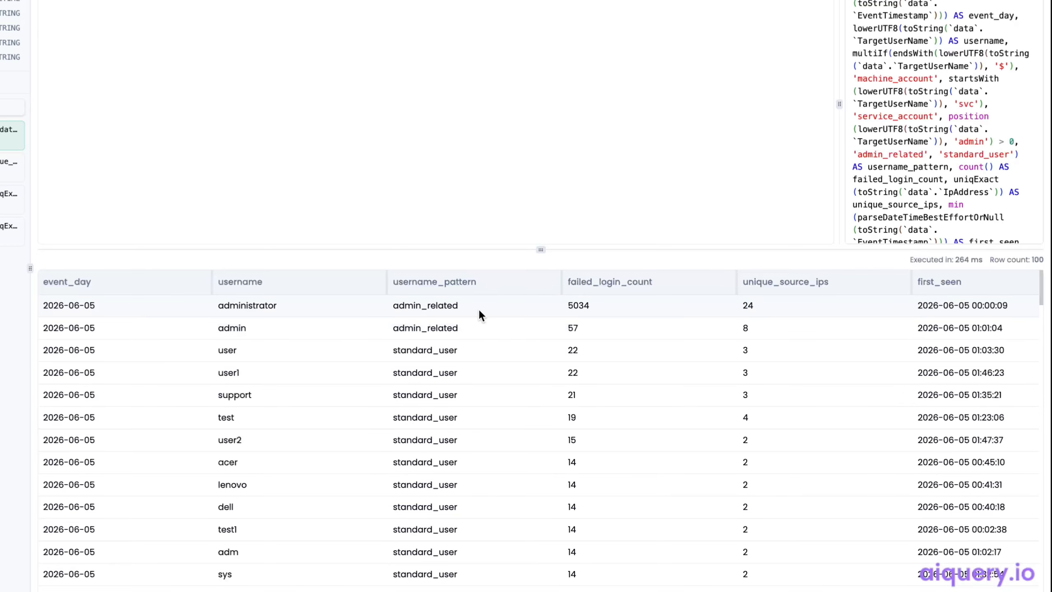
Examine the username results, checking admin-related accounts' failed login counts, source IPs and first and last seen times, and the other attempted usernames
drag(464, 308, 387, 308)
drag(279, 309, 220, 333)
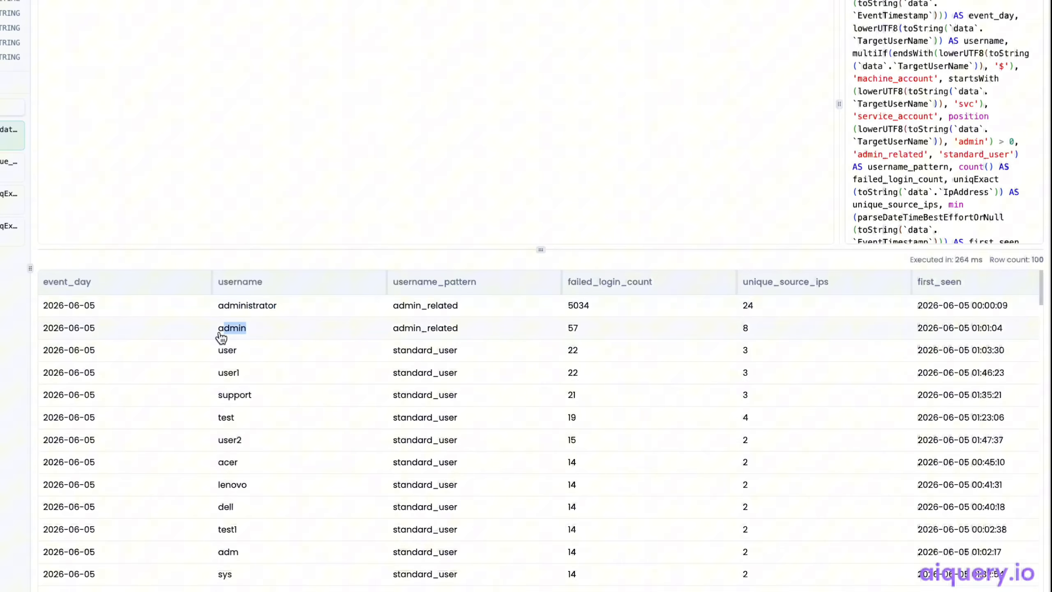
click(652, 331)
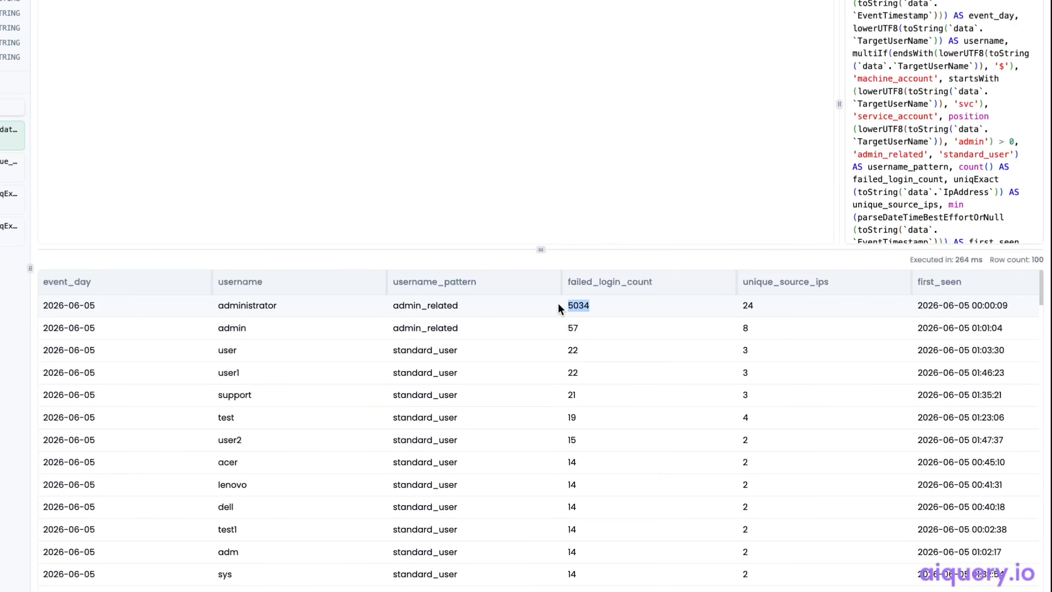
click(610, 305)
drag(287, 308, 192, 307)
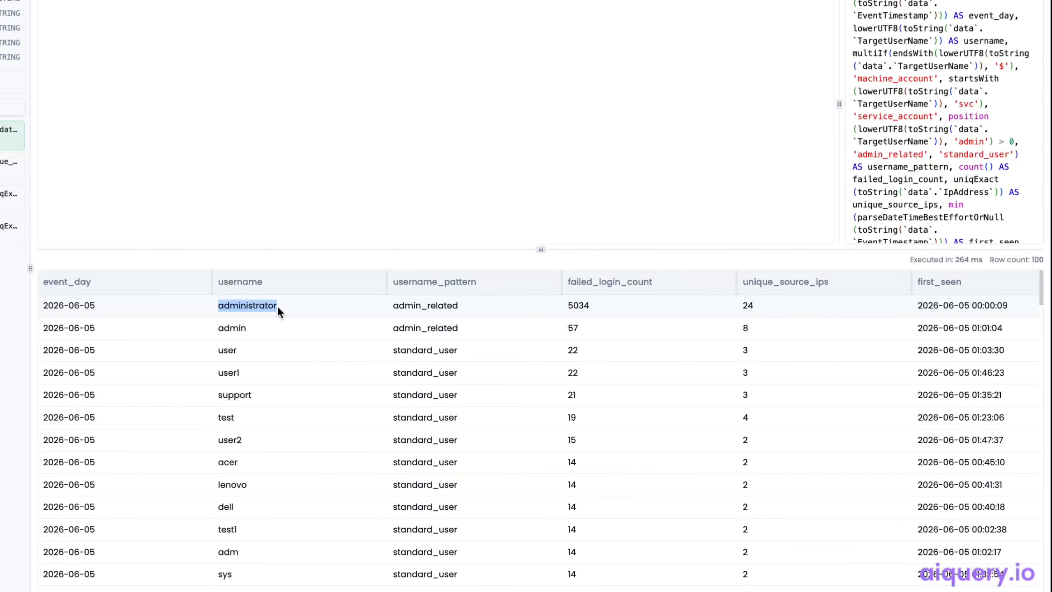
scroll(340, 339, right, 4)
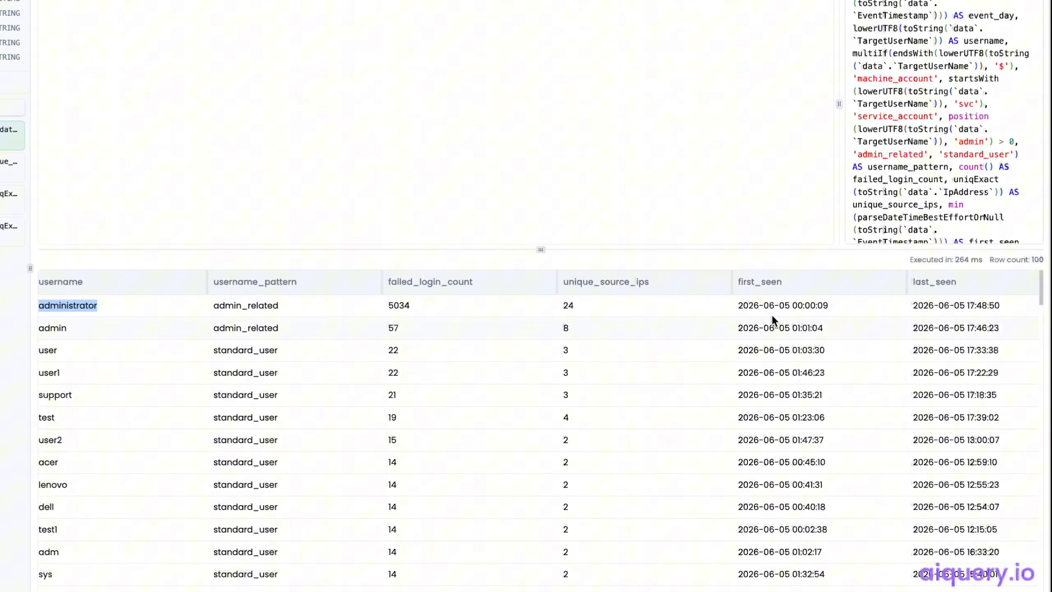
scroll(524, 304, right, 1)
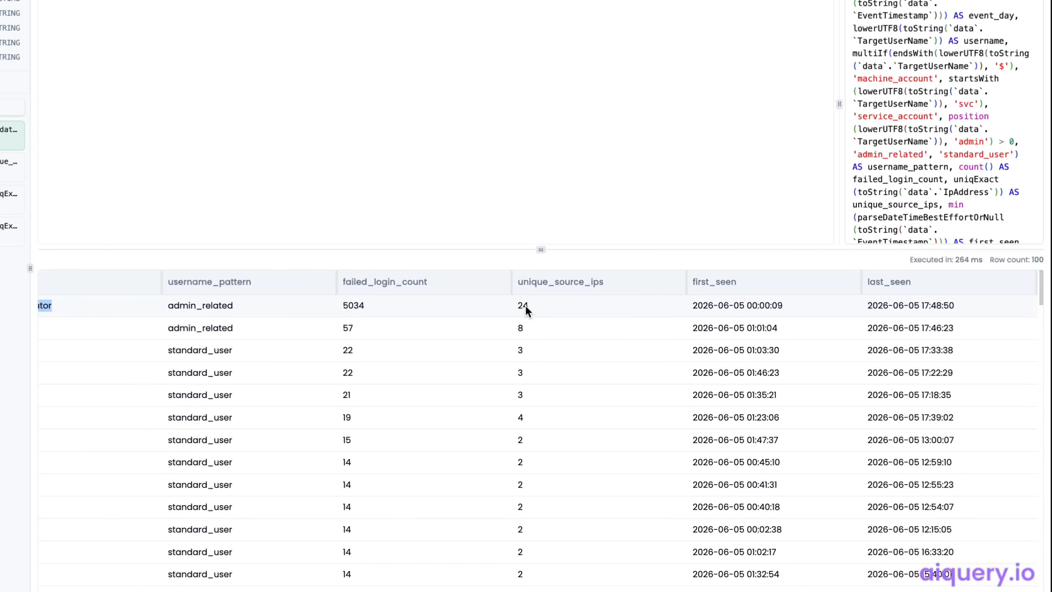
scroll(524, 304, left, 5)
scroll(472, 351, down, 8)
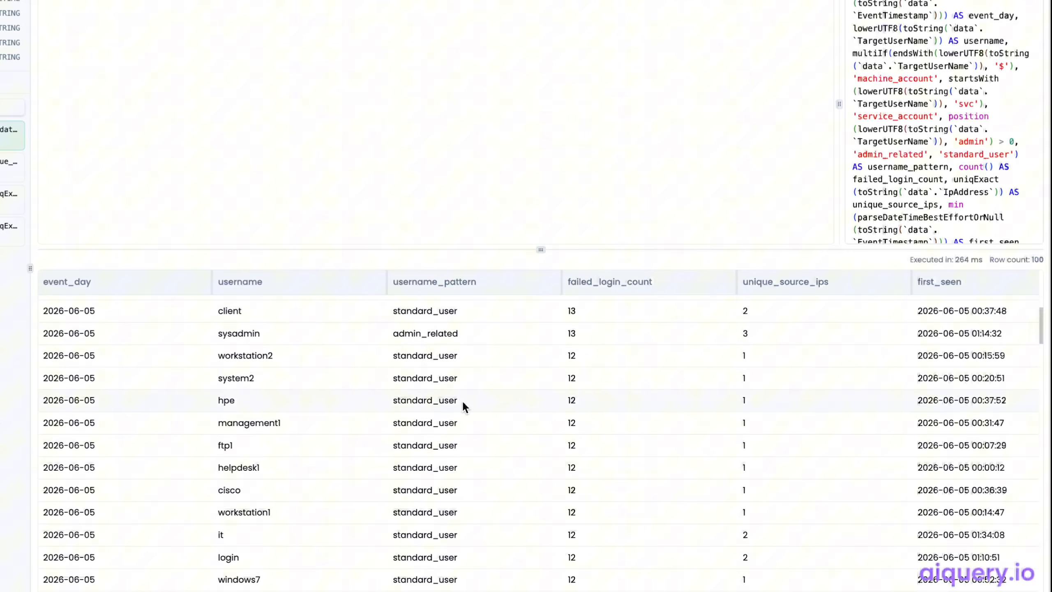
scroll(260, 506, down, 10)
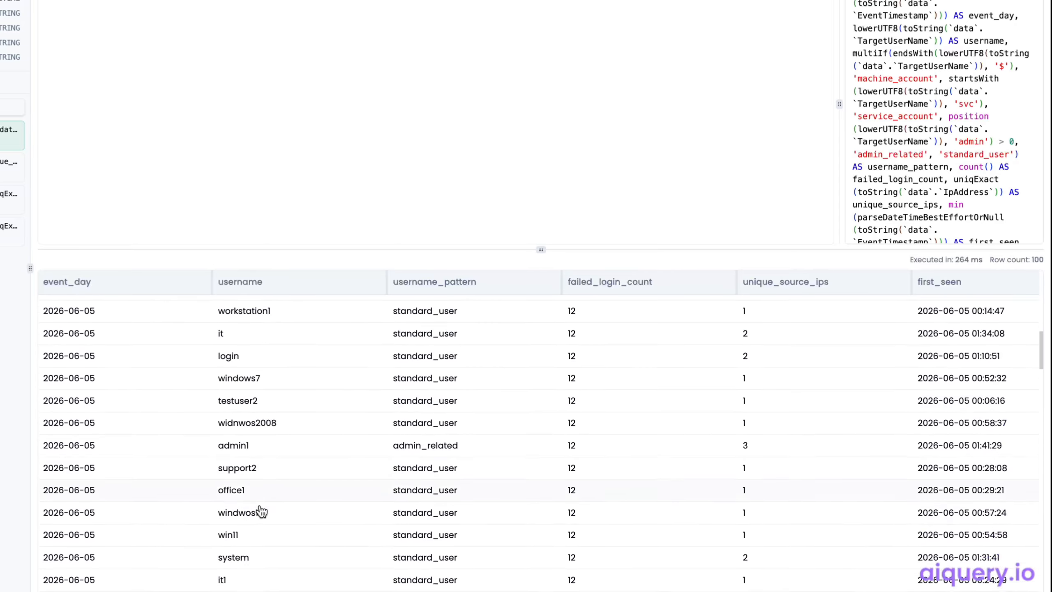
scroll(259, 502, down, 12)
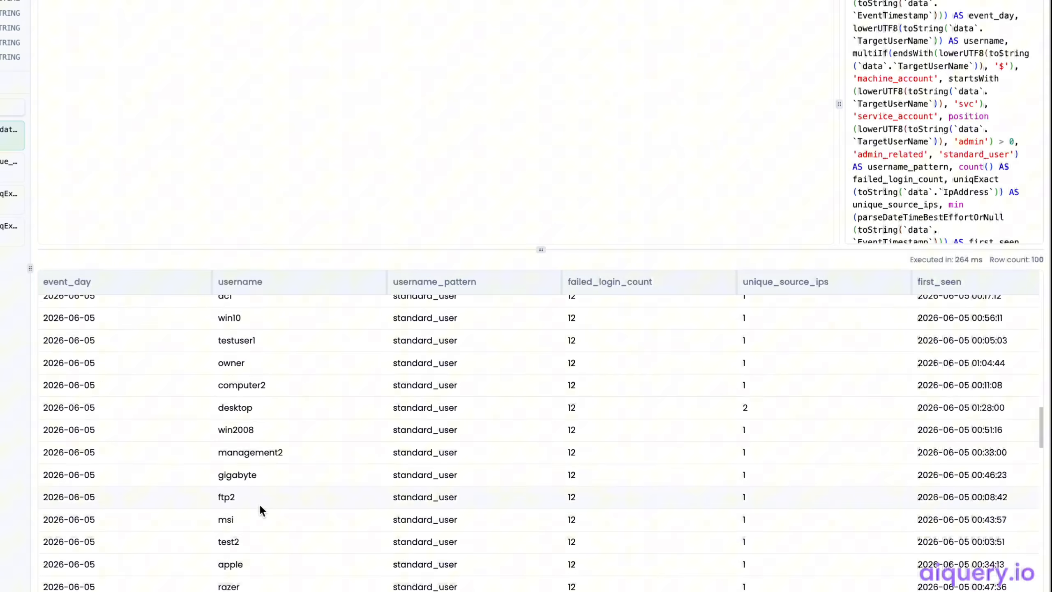
scroll(259, 505, down, 2)
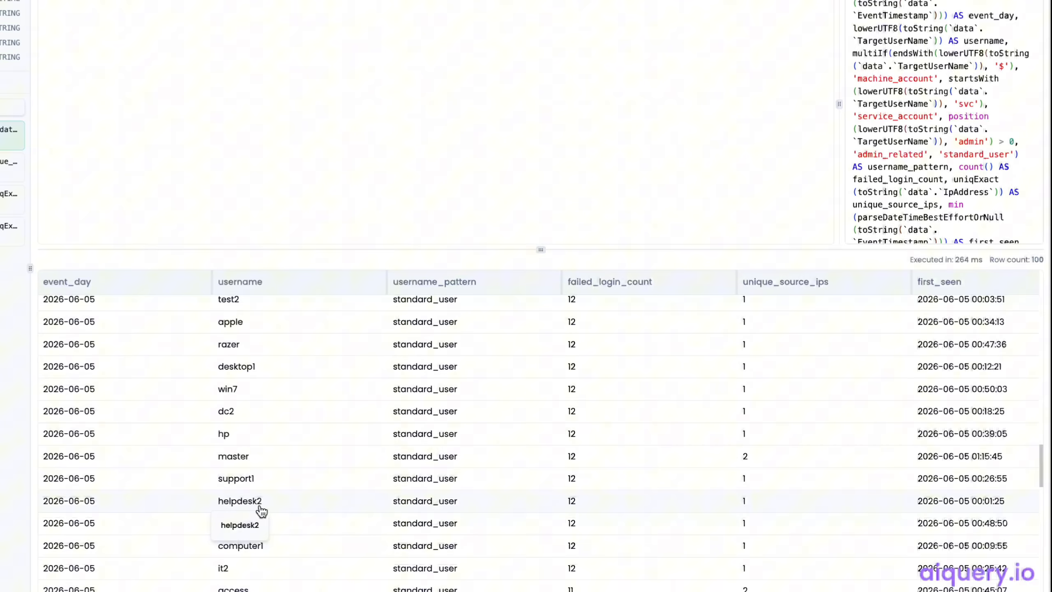
Examine the remaining attempted usernames, comparing failed login counts across accounts such as win7, dc2 and hp
scroll(281, 379, down, 1)
scroll(281, 379, down, 2)
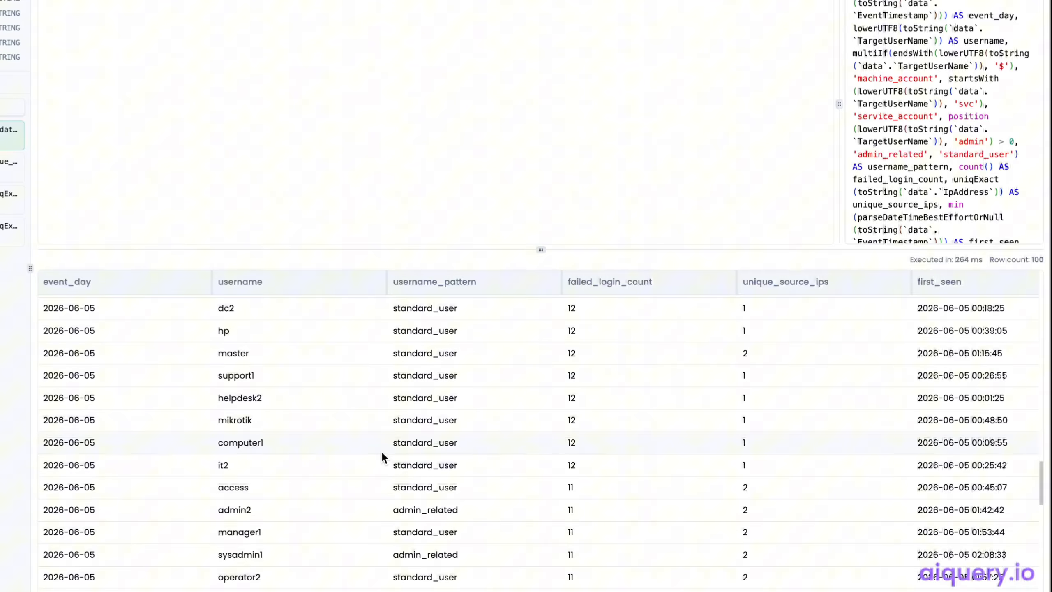
scroll(381, 451, up, 1)
scroll(381, 450, up, 2)
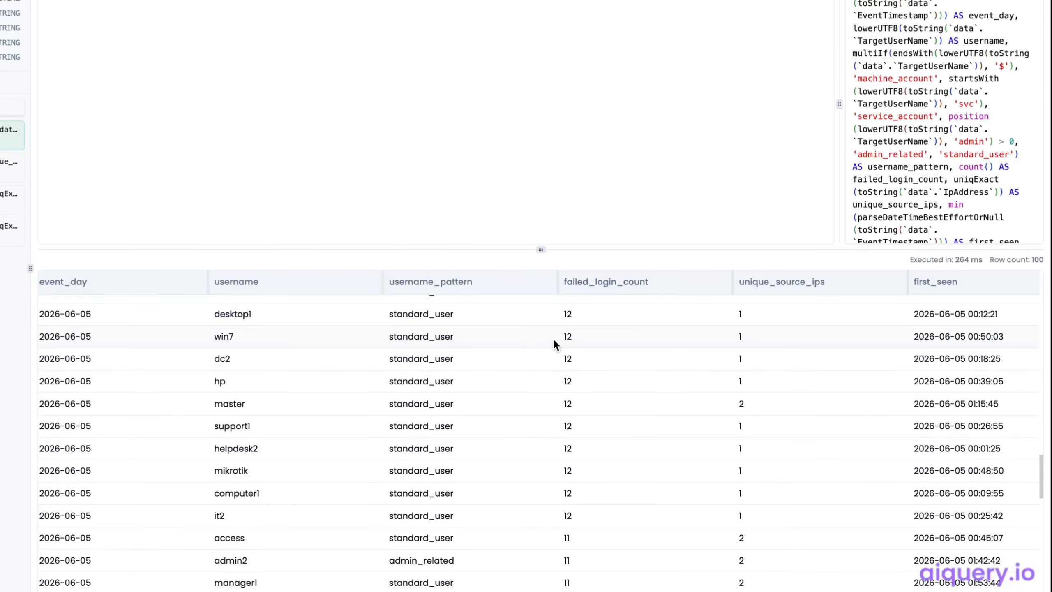
double_click(566, 340)
double_click(226, 338)
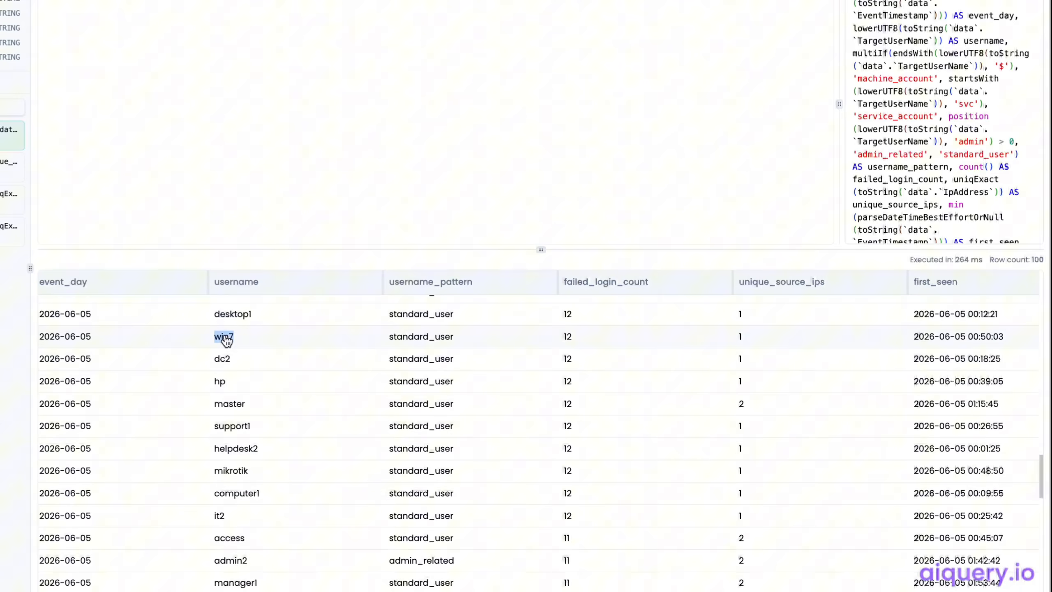
click(567, 359)
double_click(568, 358)
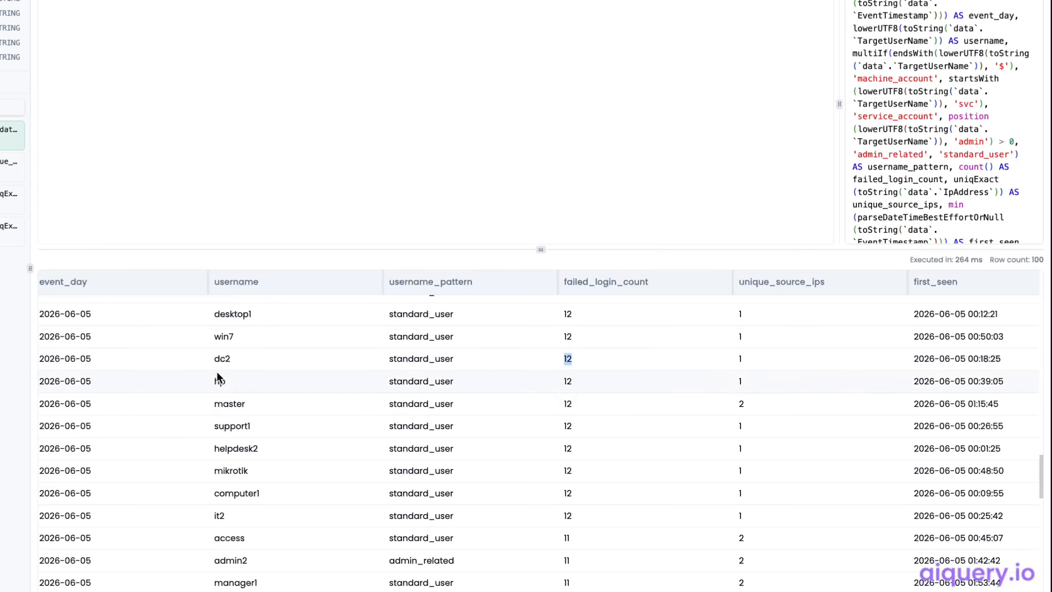
double_click(568, 381)
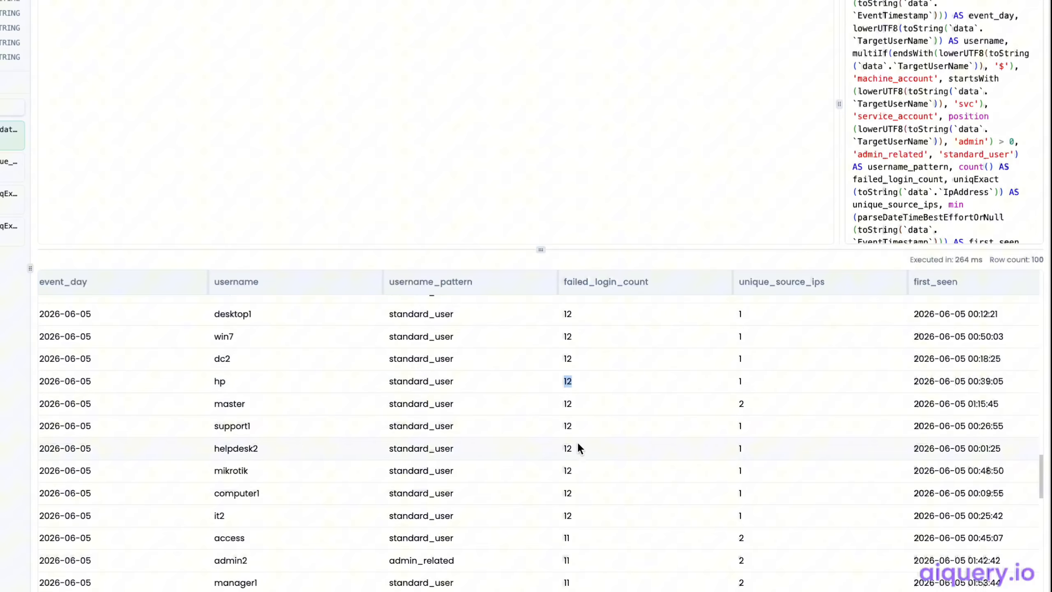
scroll(563, 538, down, 3)
scroll(561, 537, down, 15)
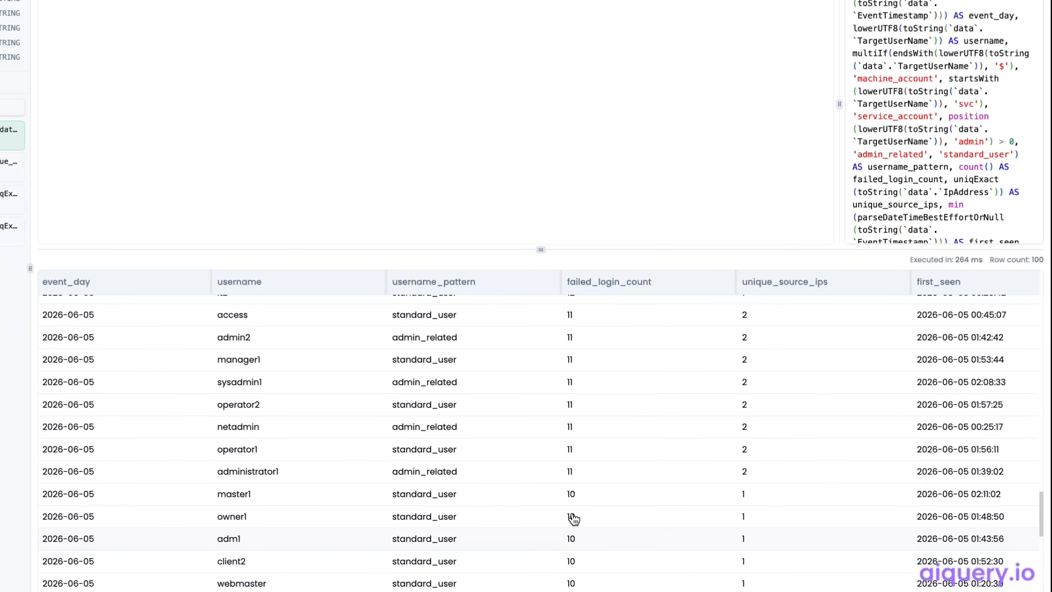
scroll(595, 466, up, 20)
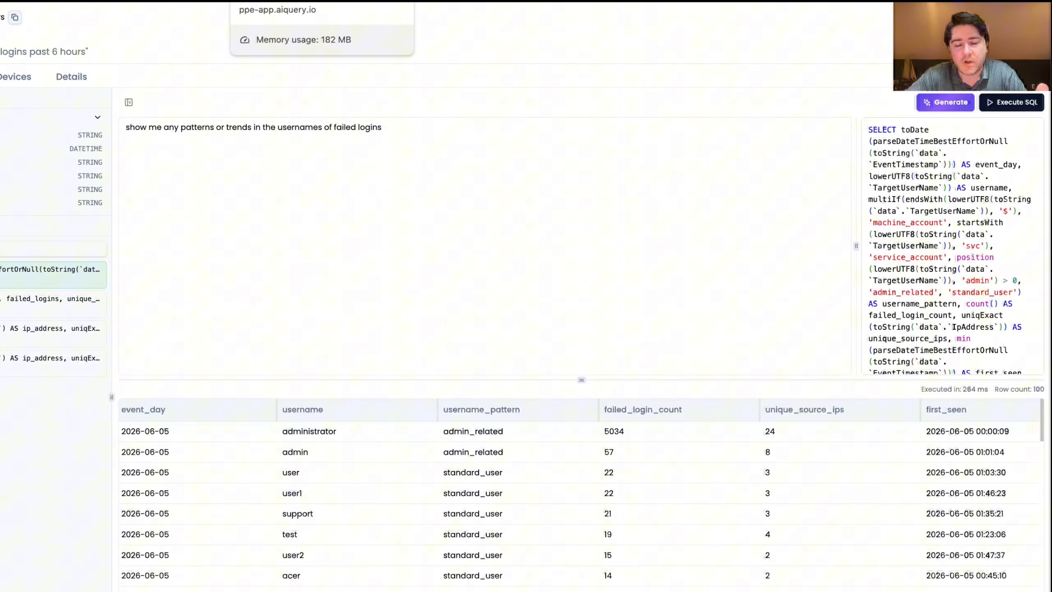
Switch to the "Enumerate all programs (windows)" query and review its collected program data and the devices that responded
click(337, 0)
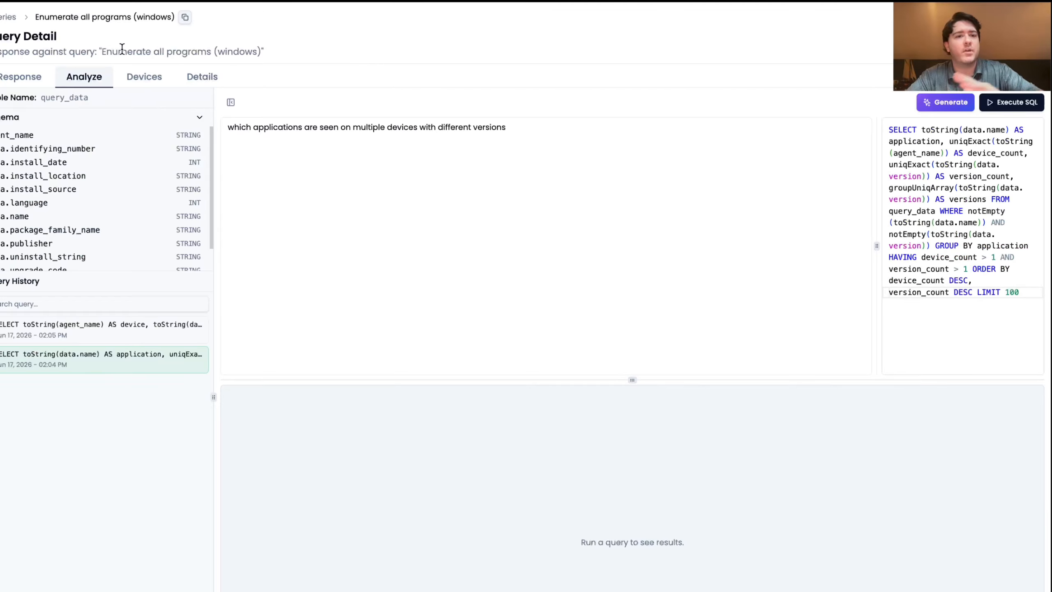
click(14, 76)
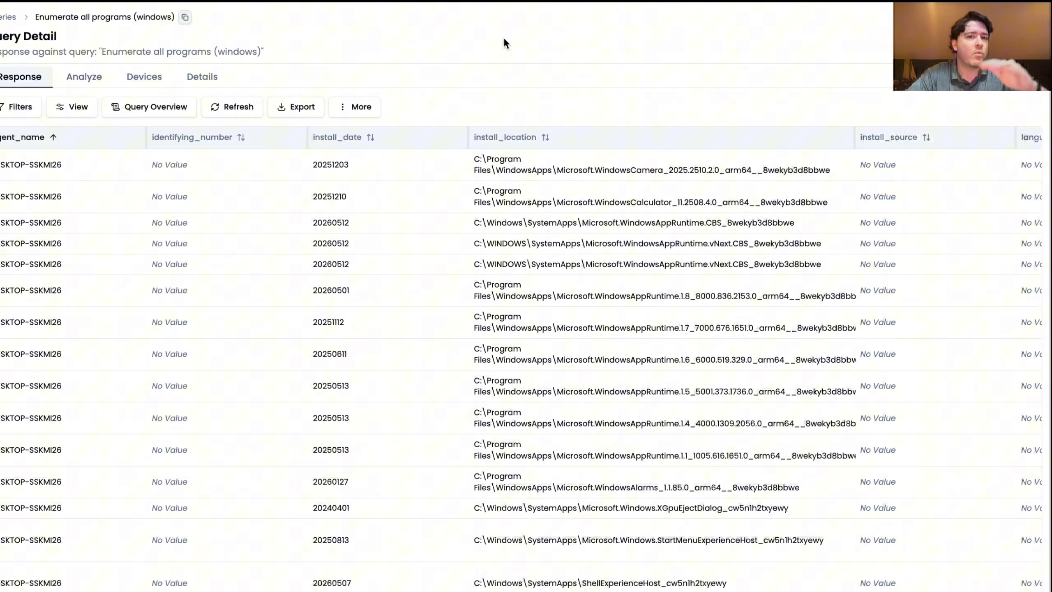
scroll(480, 225, right, 10)
scroll(480, 225, right, 6)
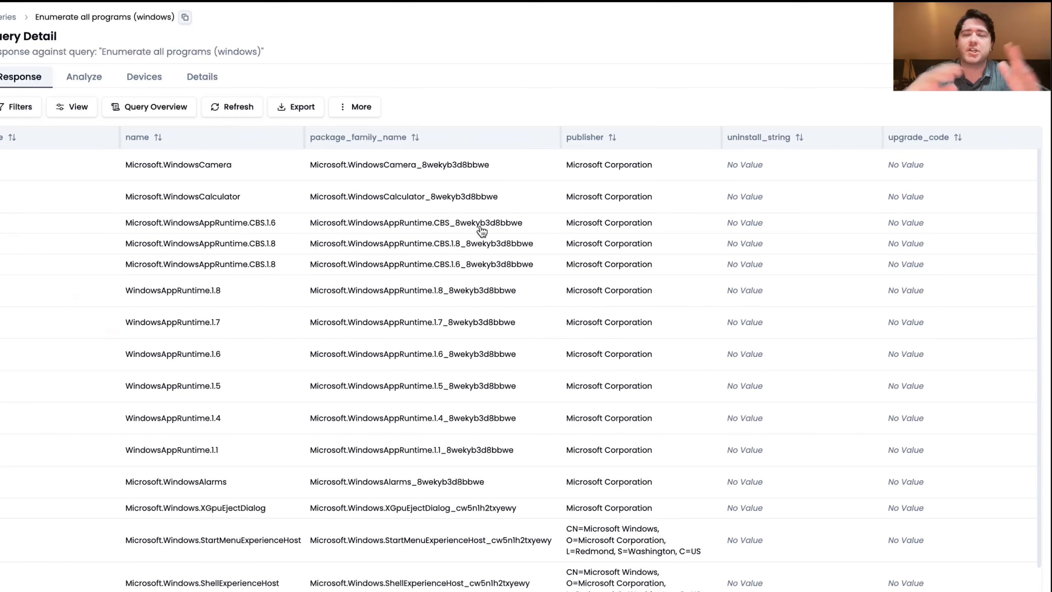
scroll(482, 231, left, 10)
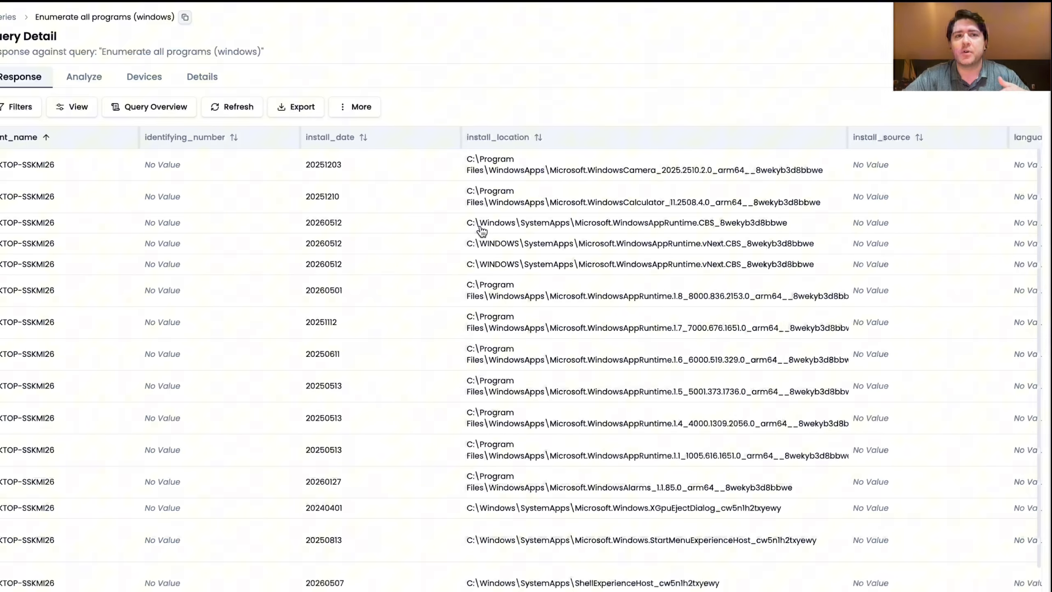
click(144, 77)
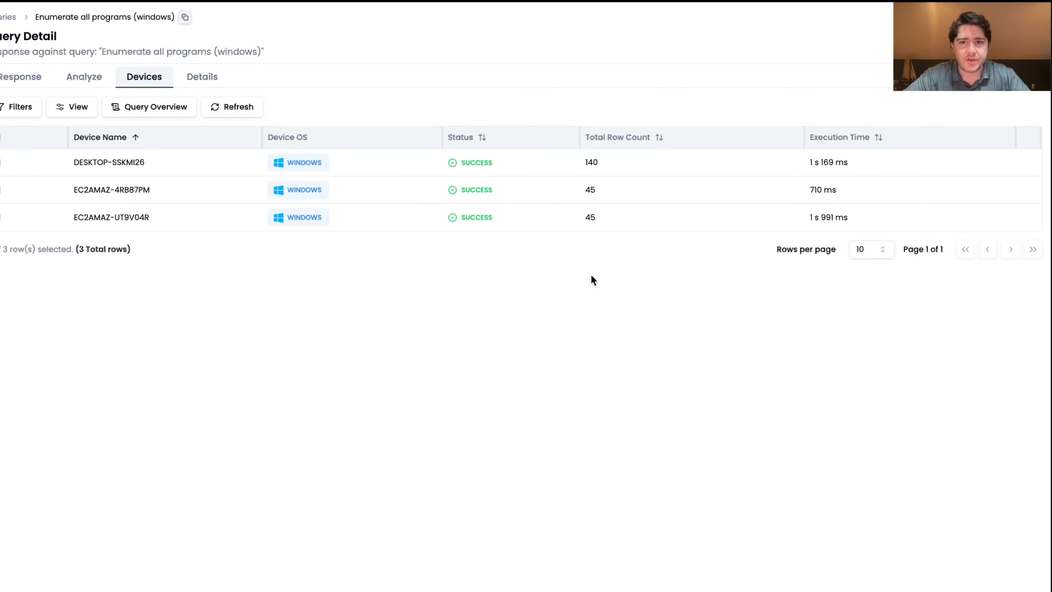
Load the earlier analysis "which applications are seen on multiple devices with different versions" from the query history and execute its SQL
click(82, 77)
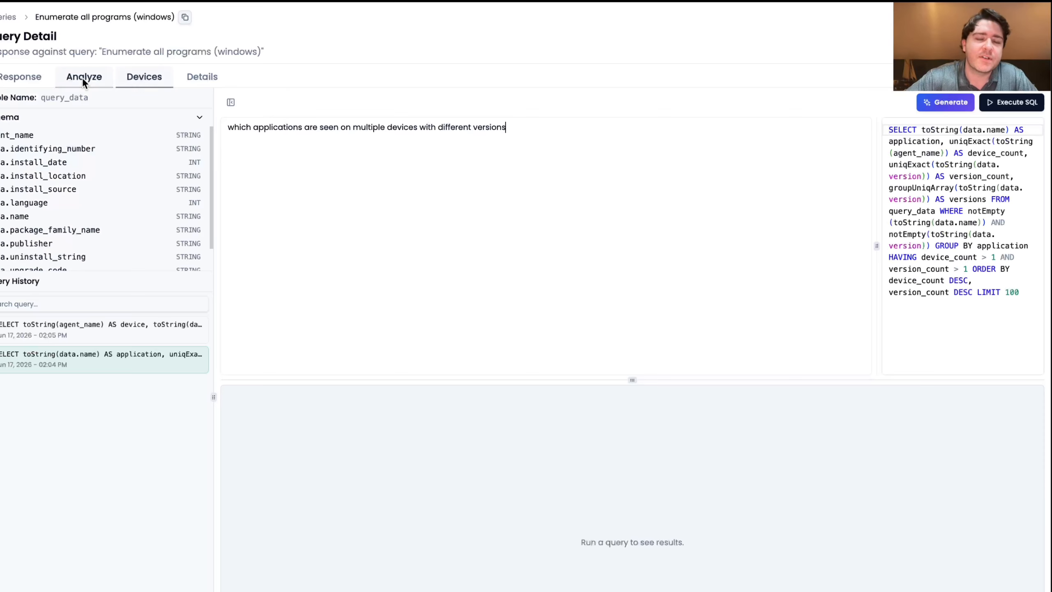
click(63, 353)
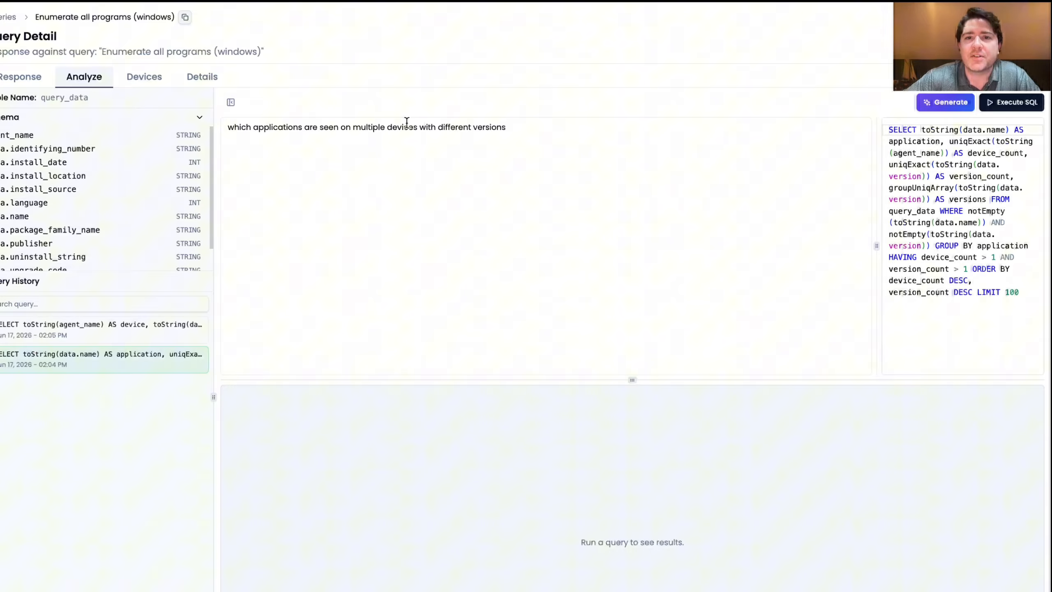
click(1025, 104)
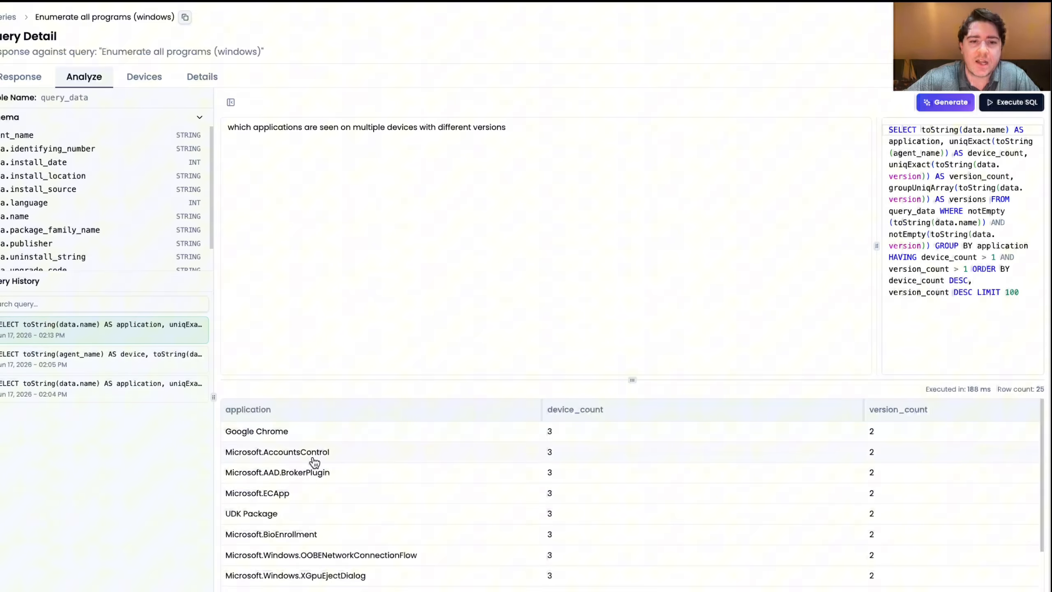
scroll(314, 461, down, 5)
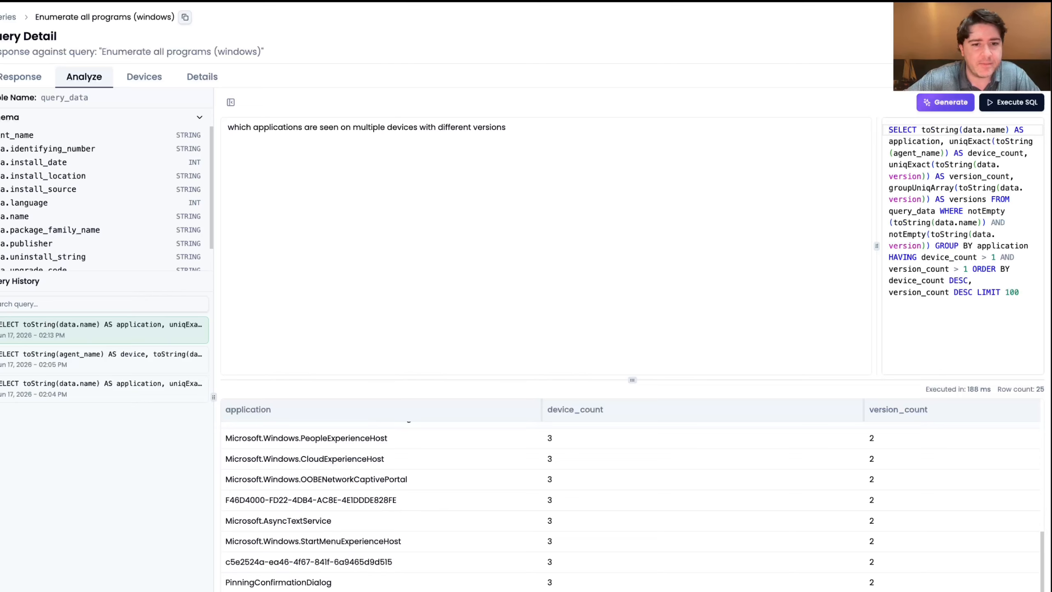
scroll(313, 460, up, 5)
triple_click(243, 433)
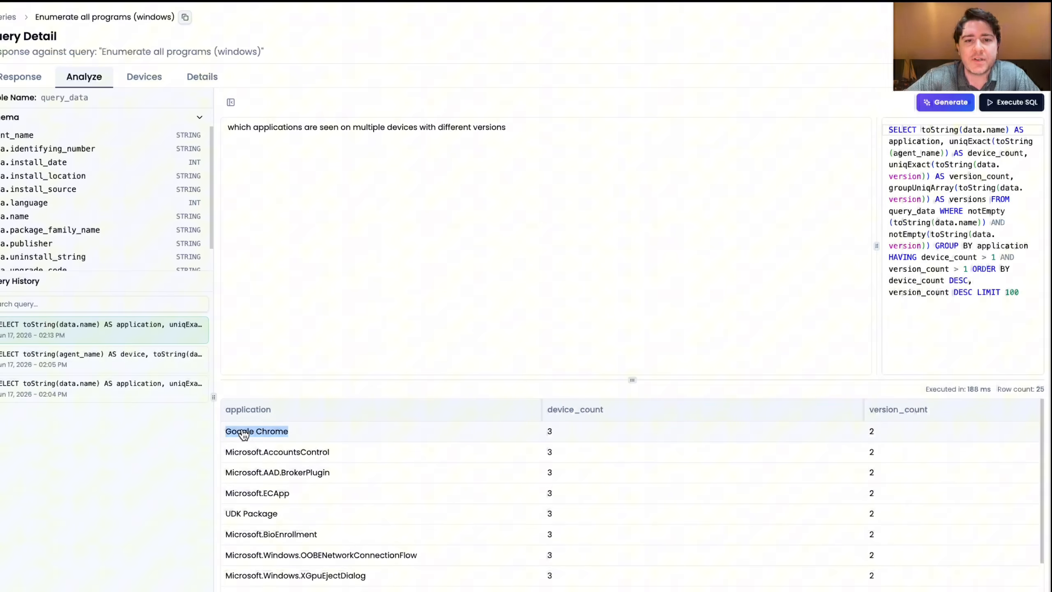
scroll(329, 432, right, 10)
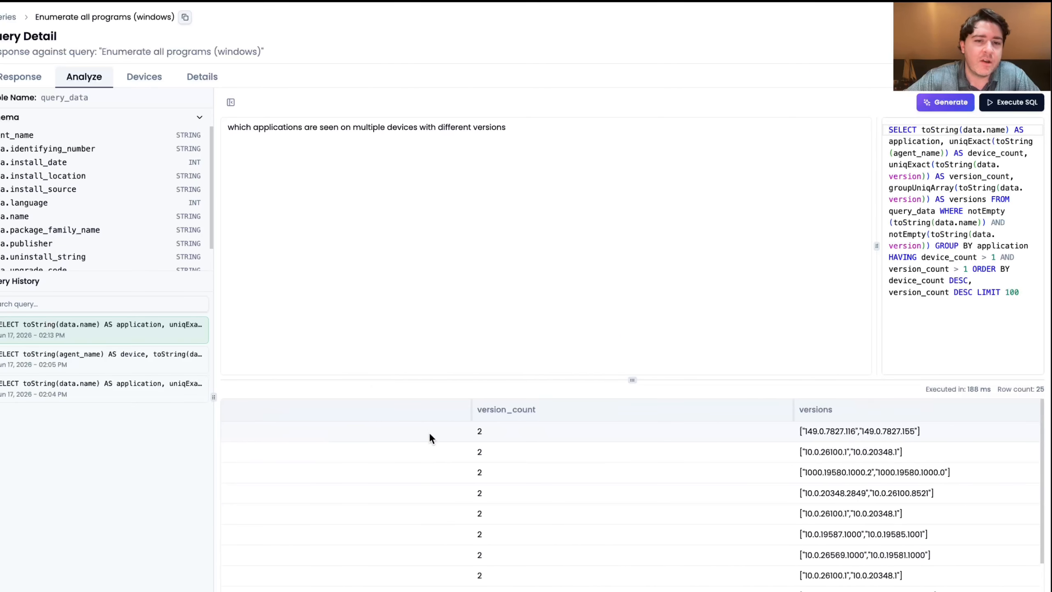
scroll(429, 434, left, 2)
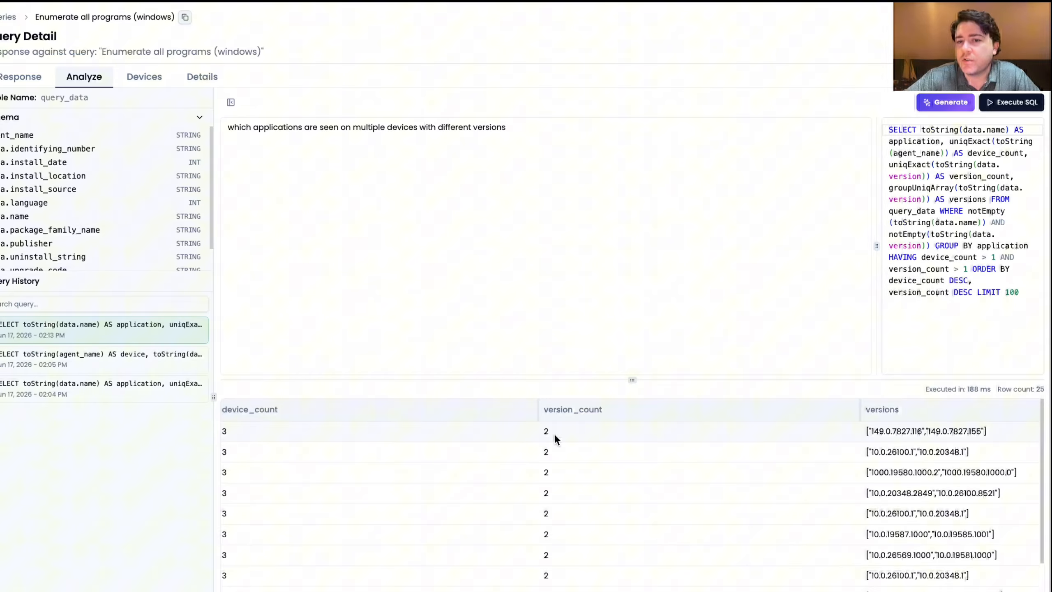
scroll(553, 436, right, 4)
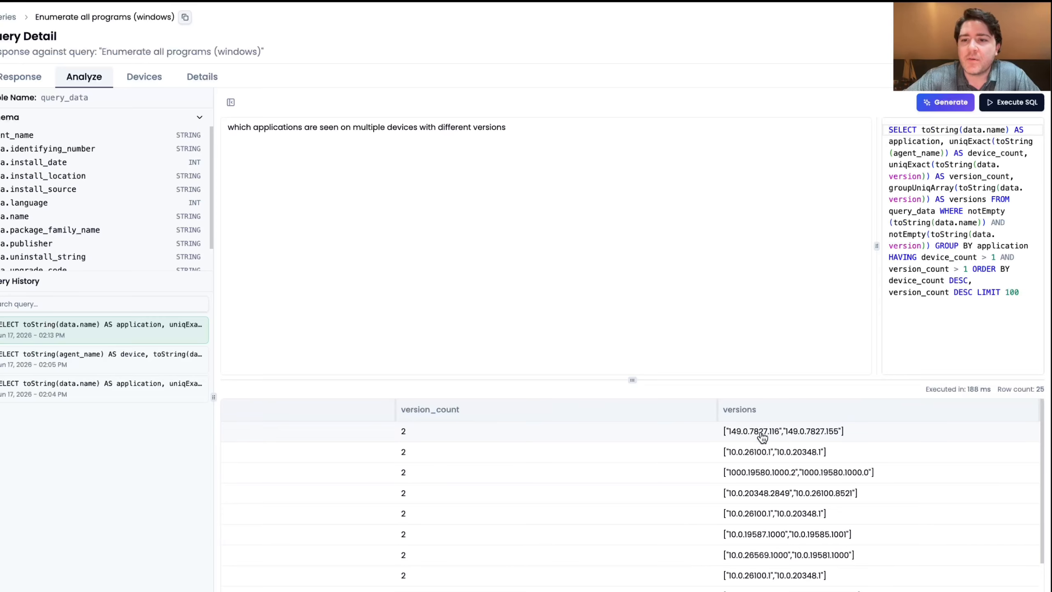
click(762, 438)
double_click(808, 470)
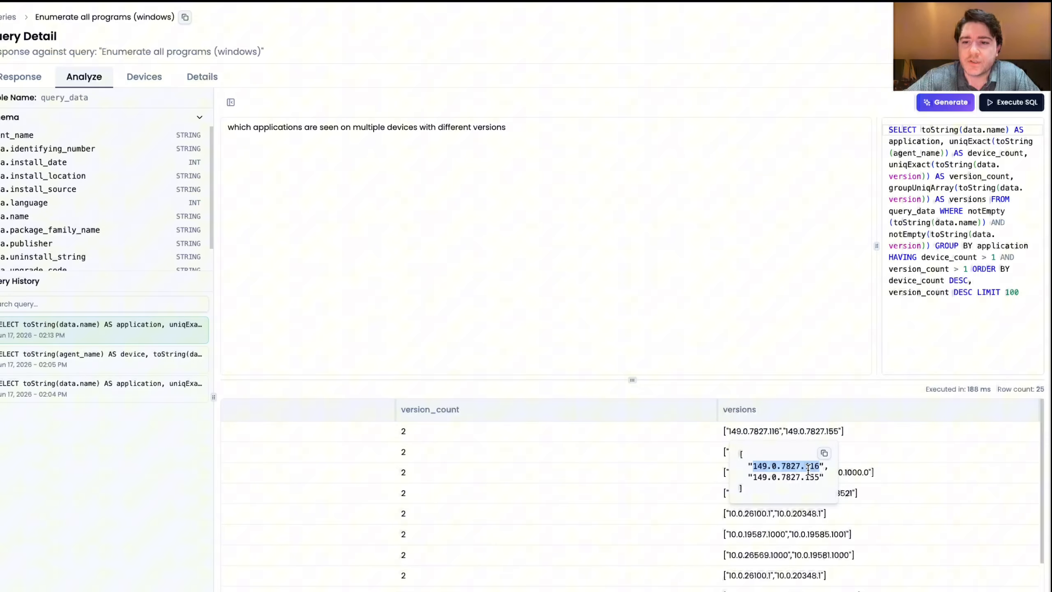
double_click(789, 477)
click(572, 300)
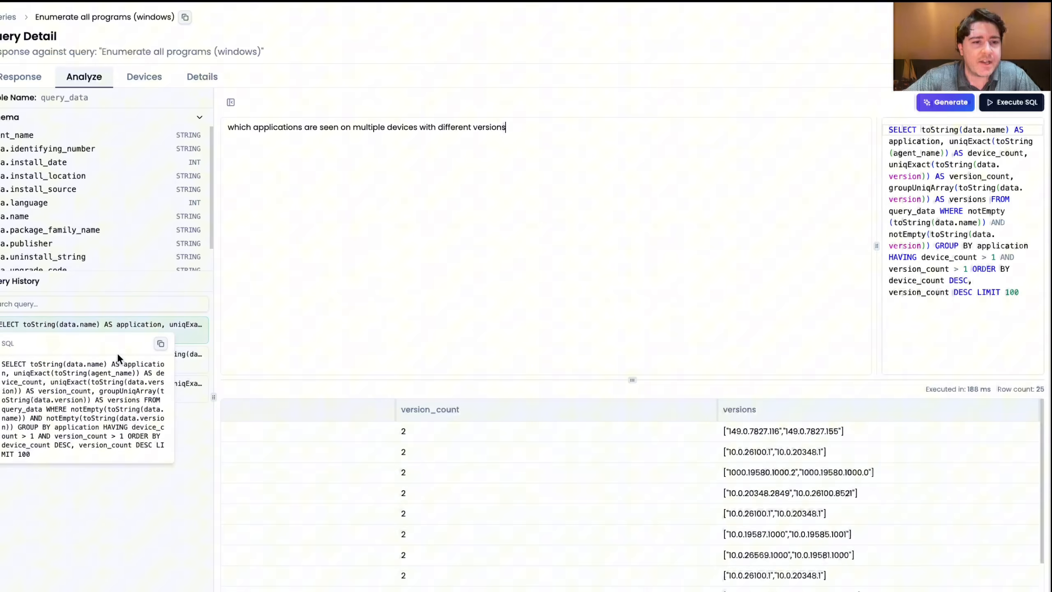
Load the earlier analysis "which device has the oldest version of Google Chrome", execute its SQL and check the returned device and version
click(127, 357)
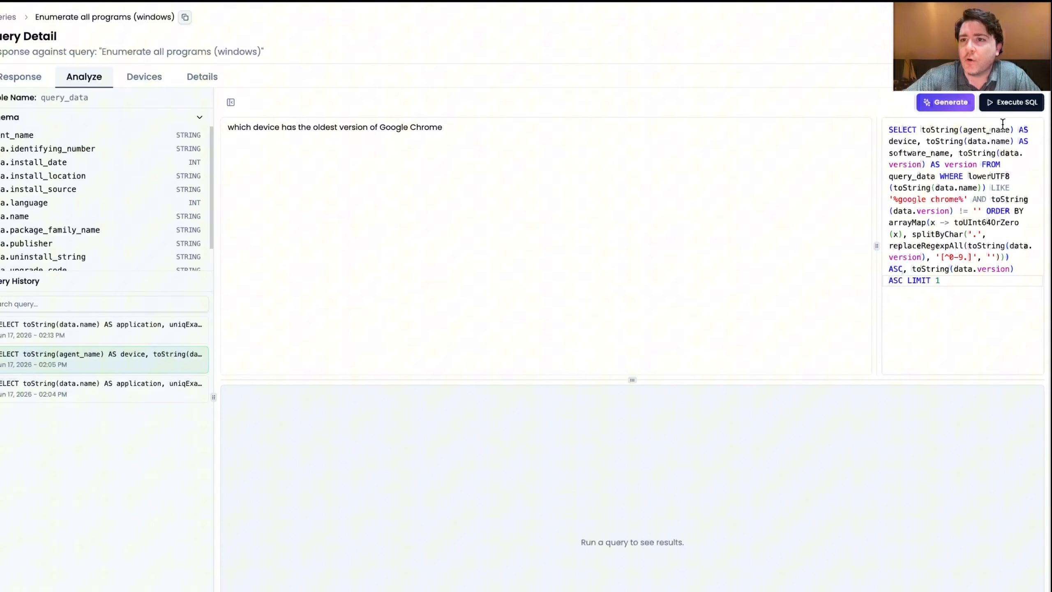
click(1006, 107)
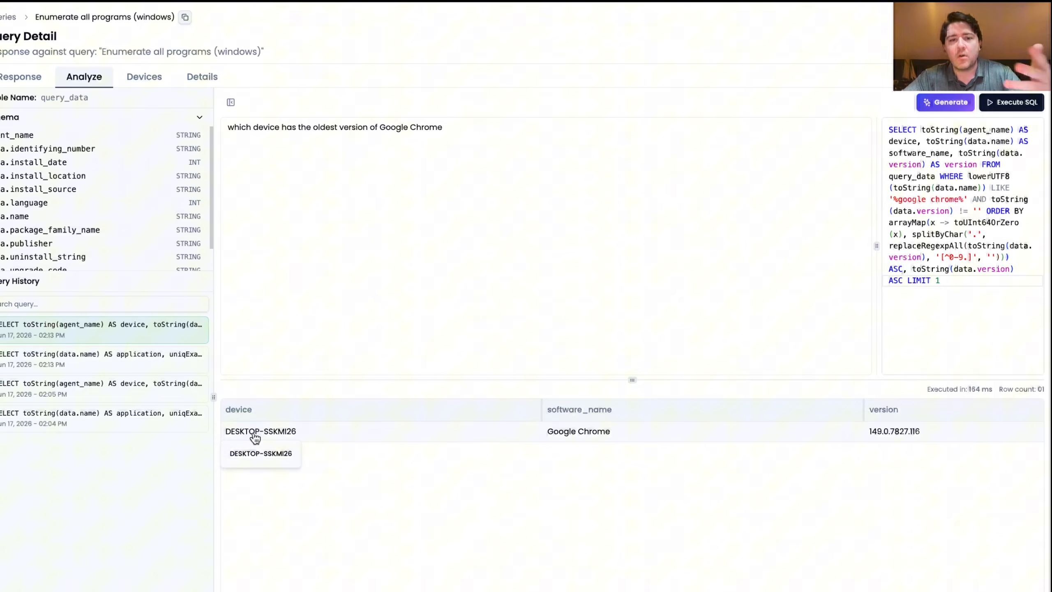
scroll(411, 443, right, 3)
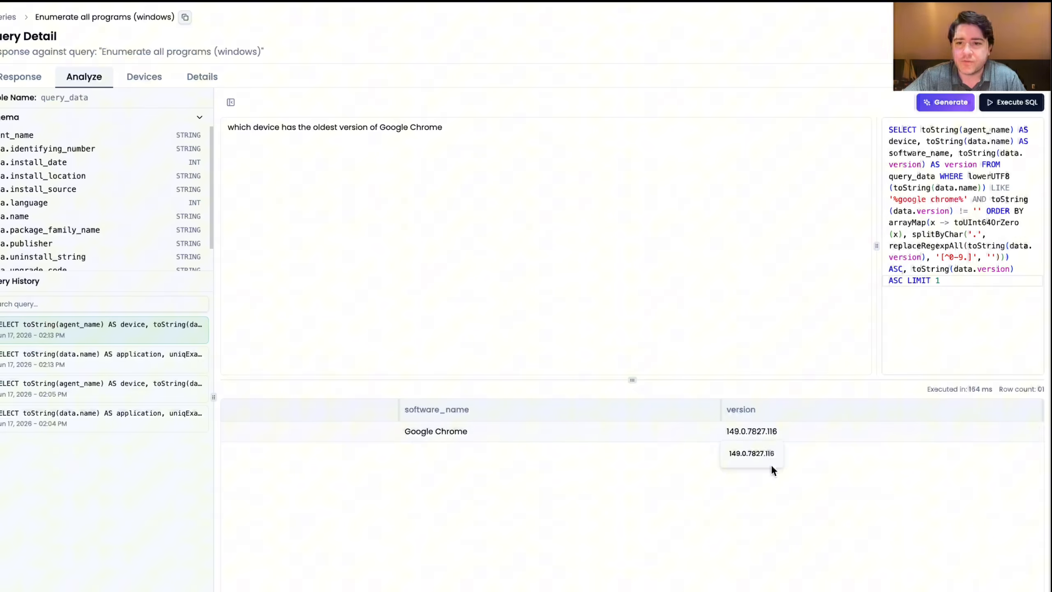
mouse_move(770, 455)
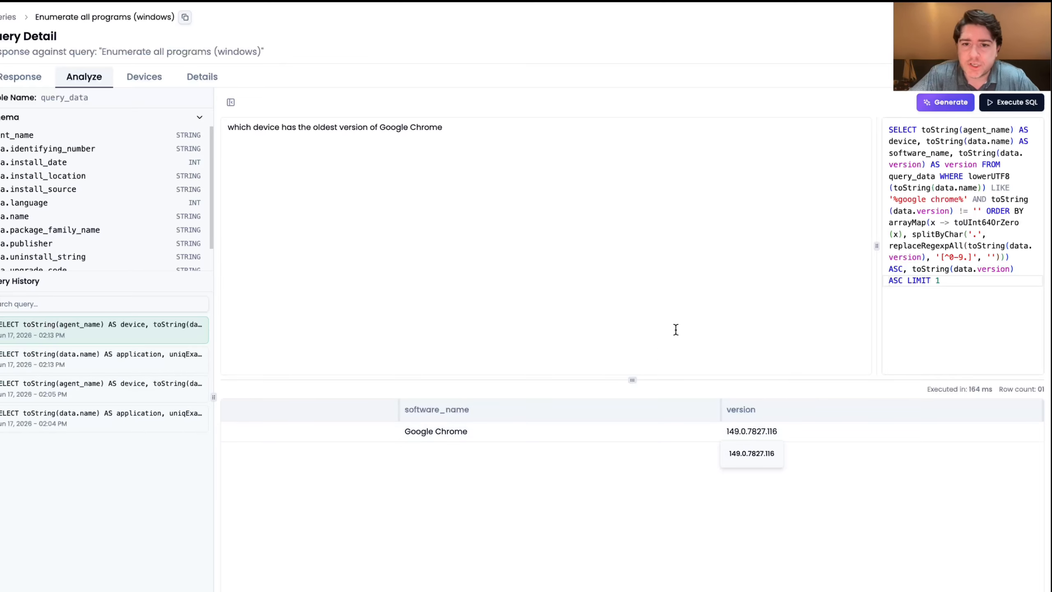
scroll(635, 429, left, 4)
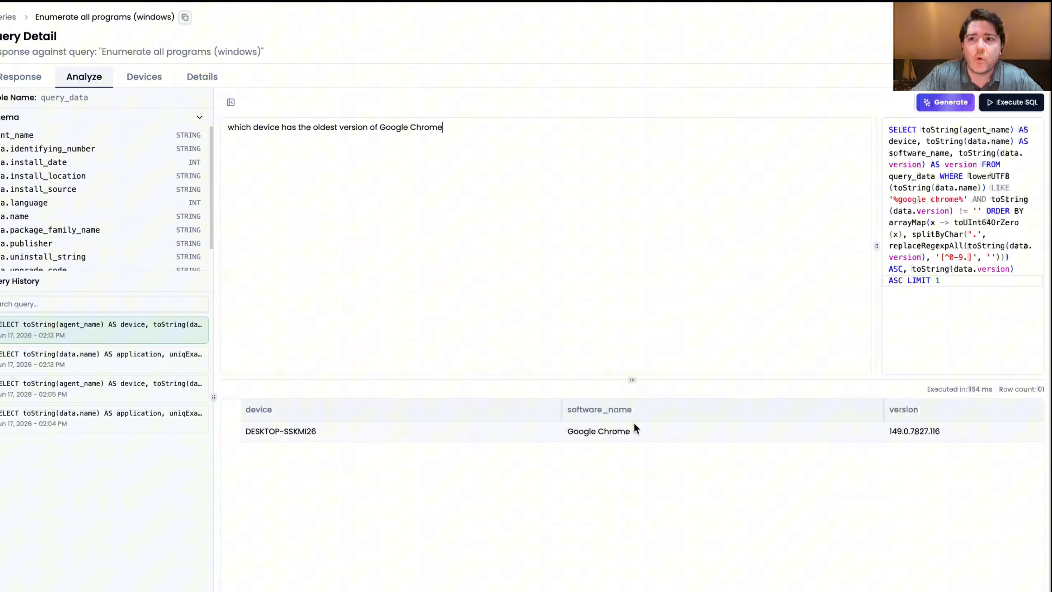